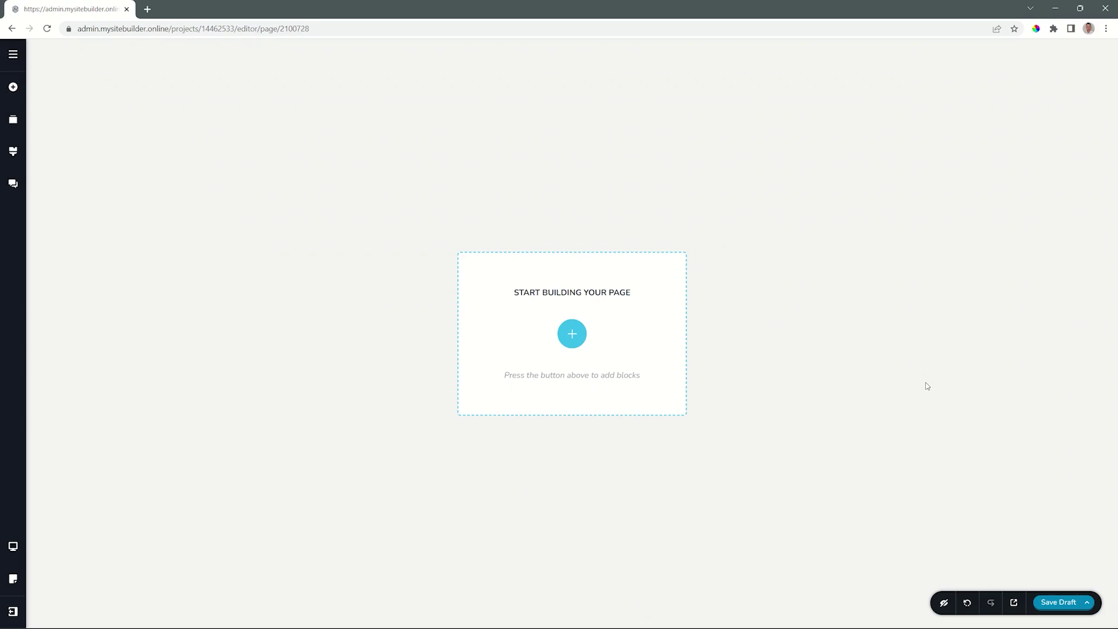
# - Open the block library, look through its Layouts and Saved collections, and return to the Blocks collection
pyautogui.click(579, 339)
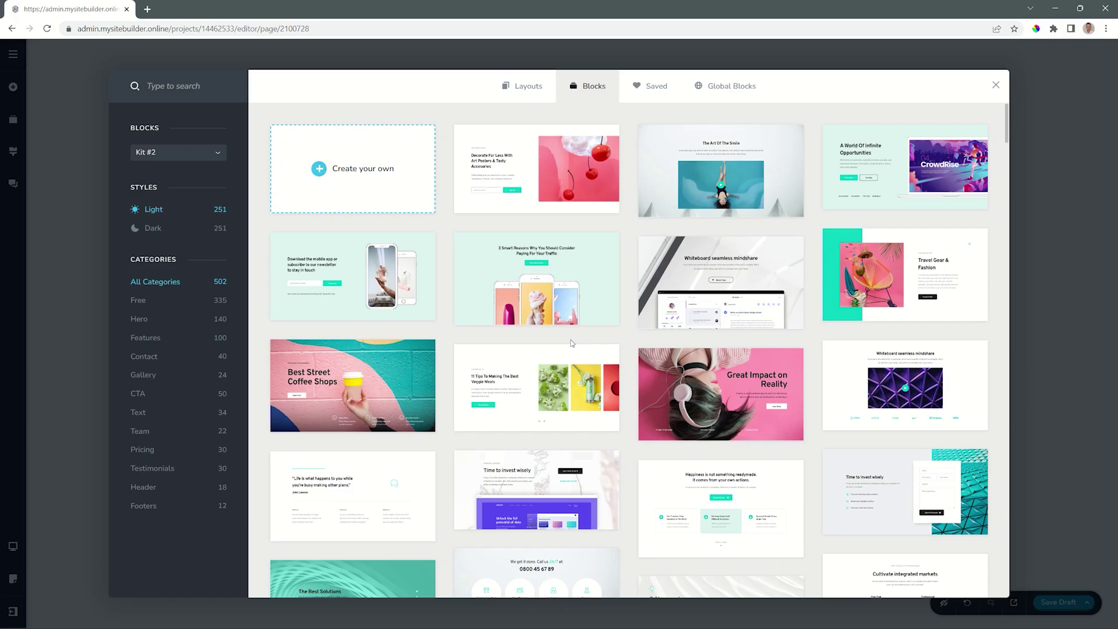
pyautogui.click(524, 86)
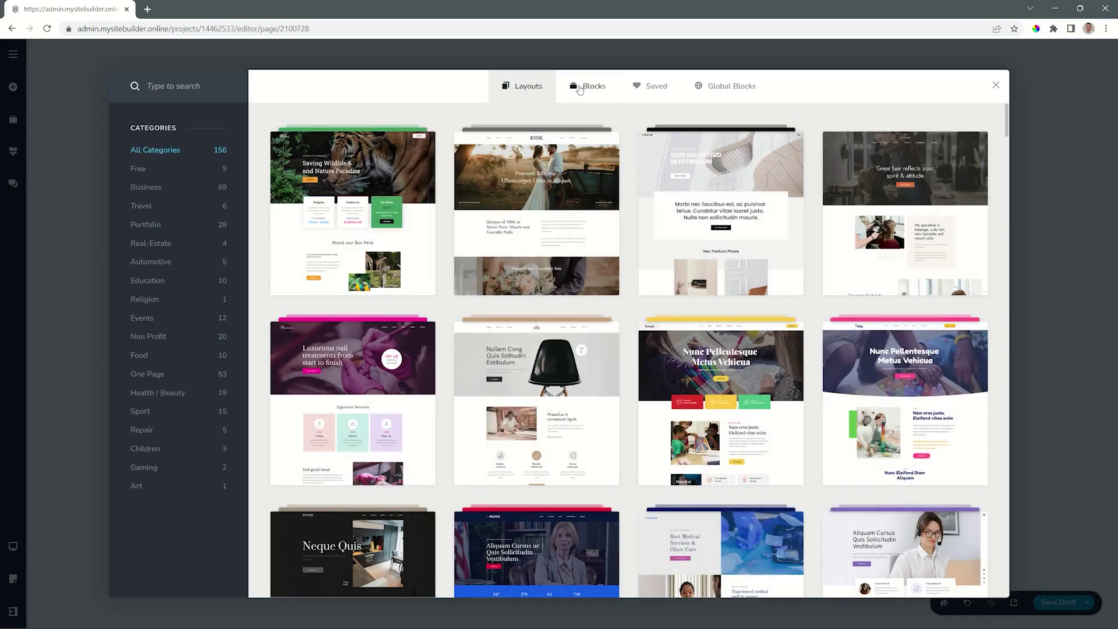
pyautogui.click(579, 89)
pyautogui.click(656, 87)
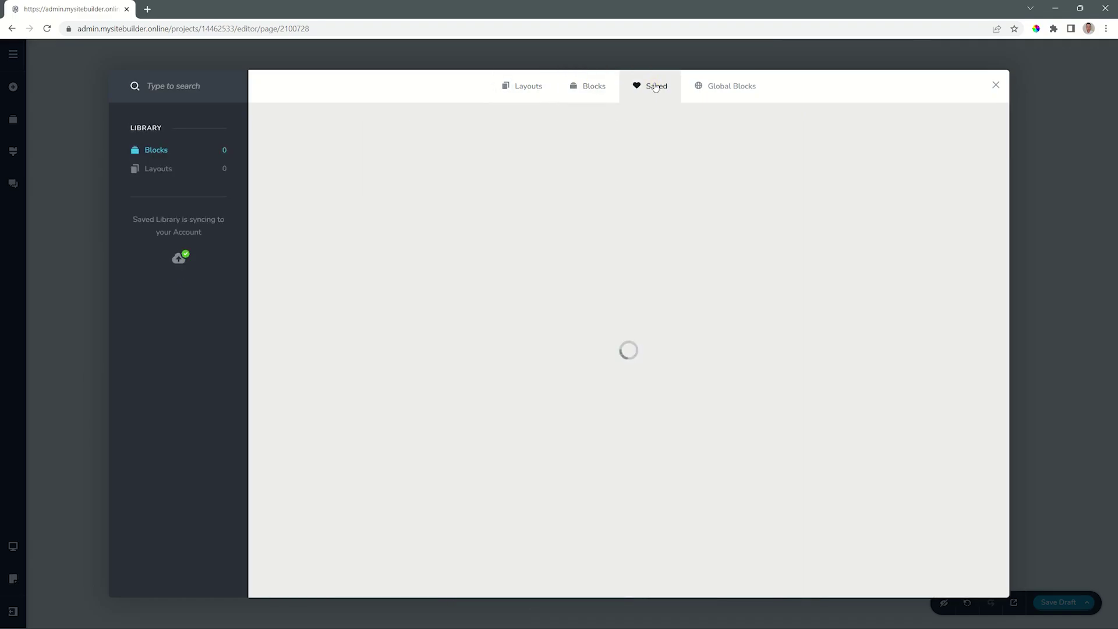
pyautogui.click(599, 89)
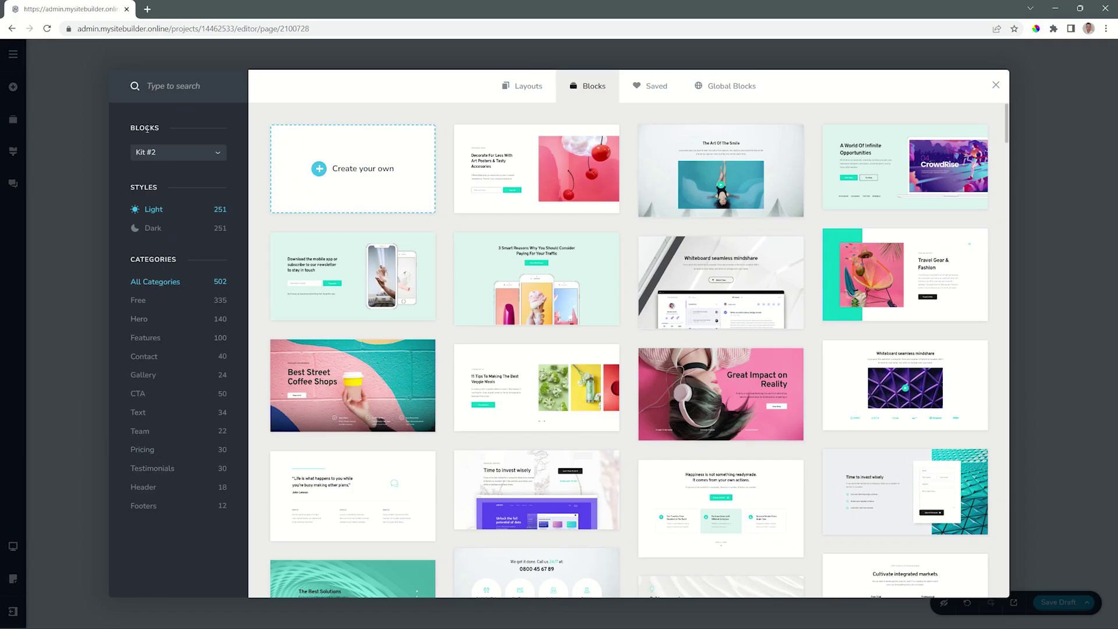
# - Compare the Kit #1 and Kit #2 blocks, and view Kit #2 in the Dark and Light styles
pyautogui.click(151, 153)
pyautogui.click(153, 170)
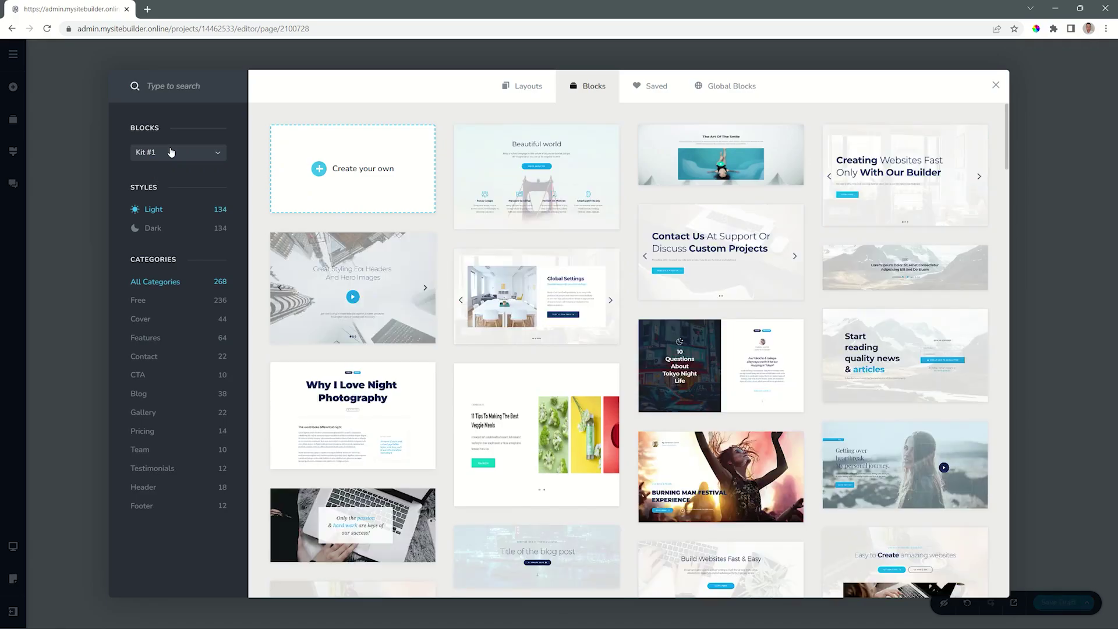
pyautogui.click(171, 152)
pyautogui.click(162, 187)
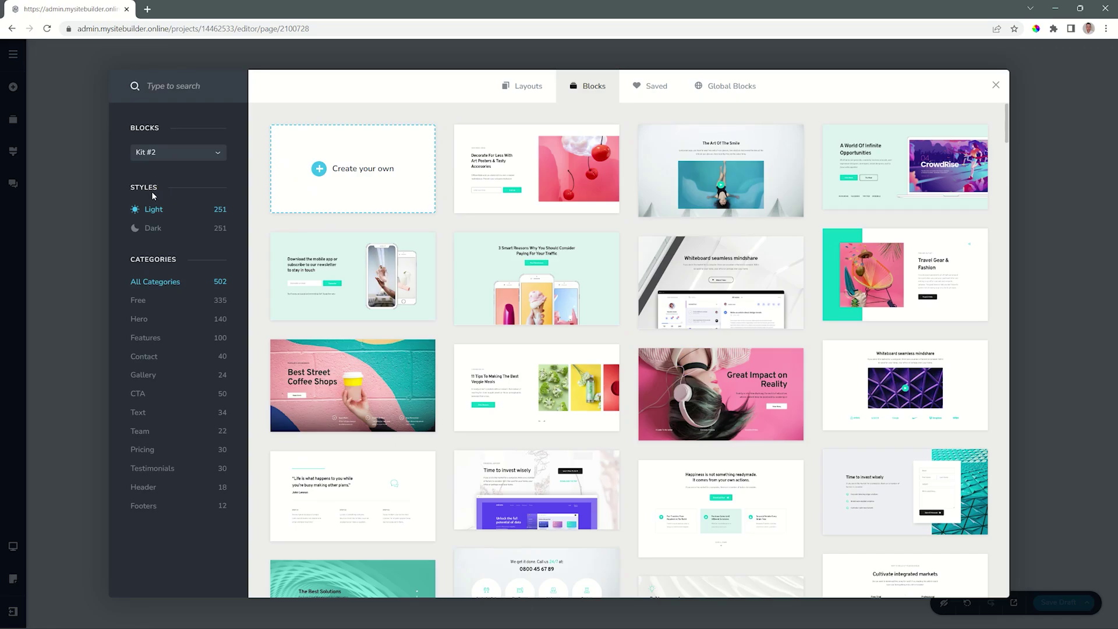
pyautogui.click(145, 229)
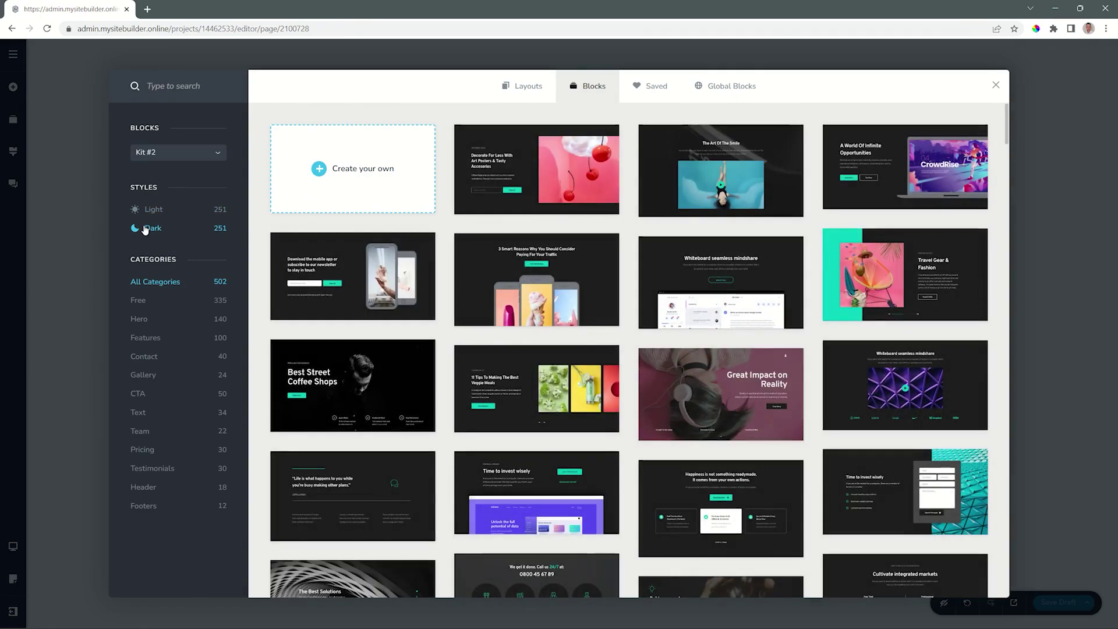
pyautogui.click(151, 209)
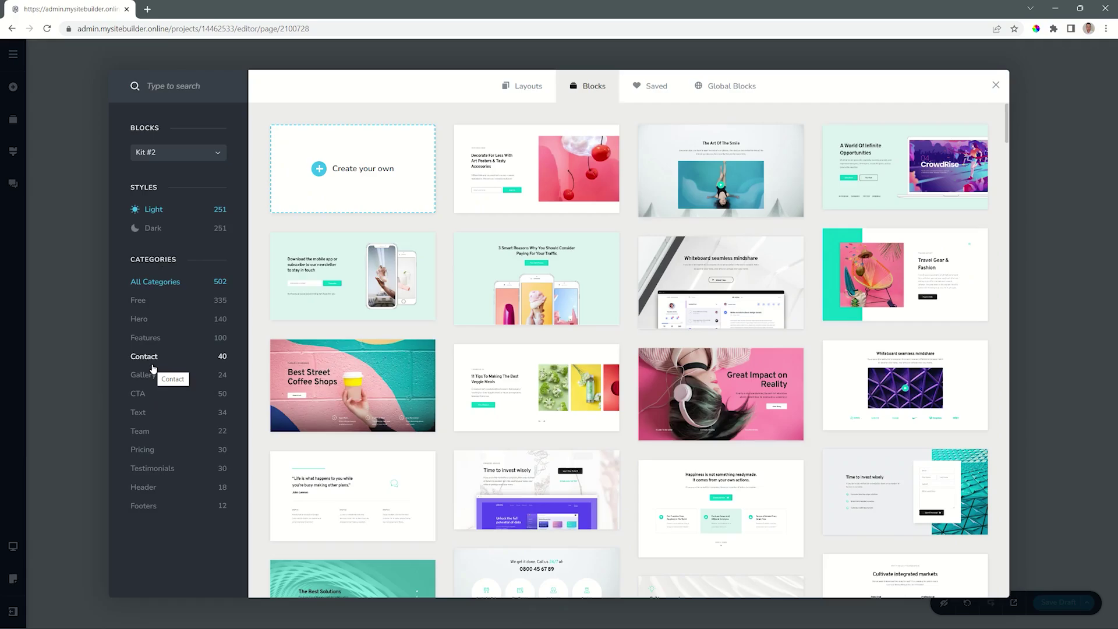
# - Browse the Hero, Features, Contact and Gallery block categories, including Hero in Dark style, and return to the Light Hero blocks
pyautogui.click(140, 321)
pyautogui.click(155, 230)
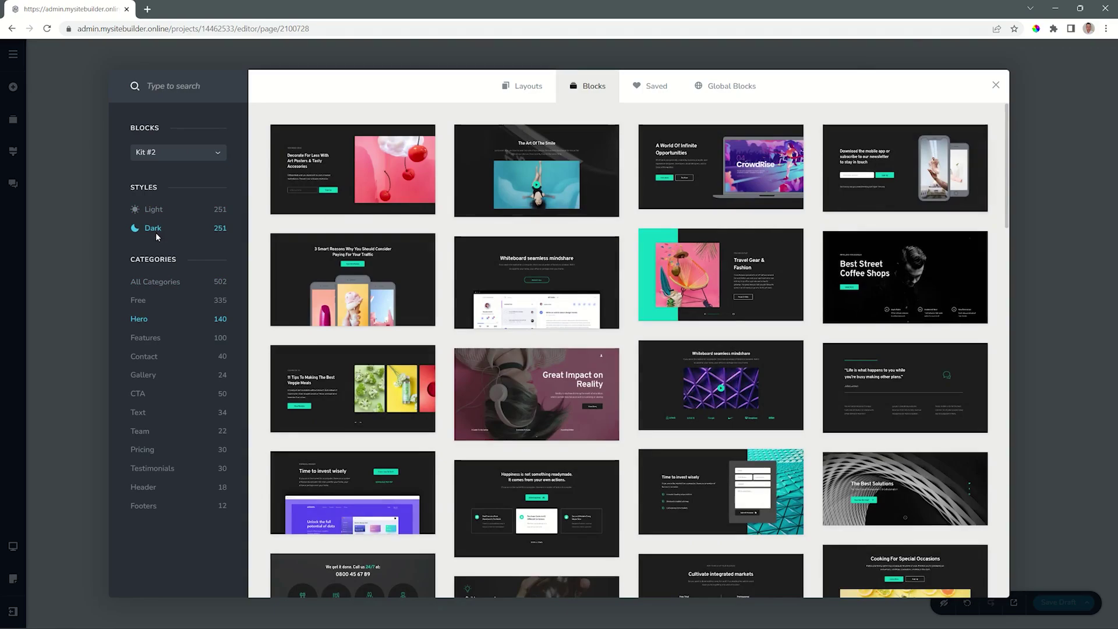
pyautogui.click(150, 210)
pyautogui.click(154, 340)
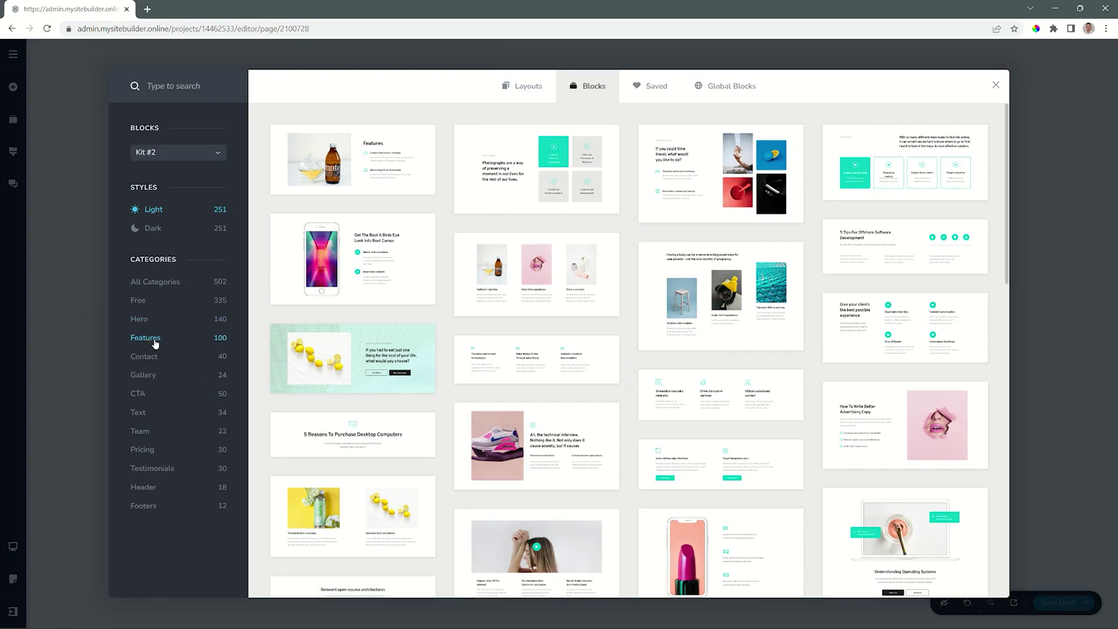
pyautogui.click(151, 357)
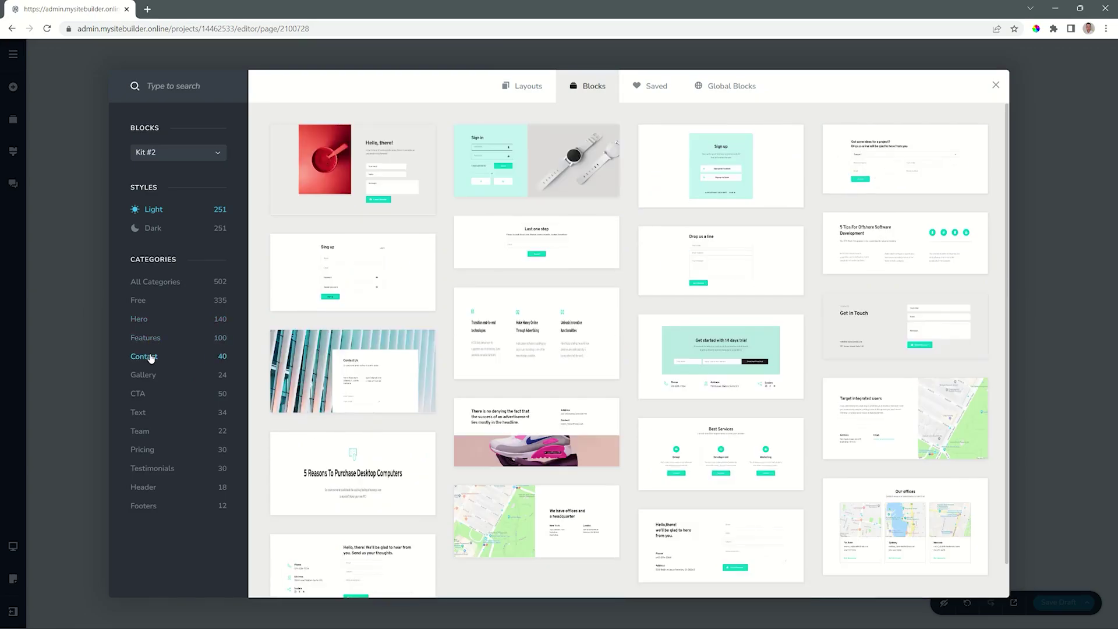
pyautogui.click(151, 375)
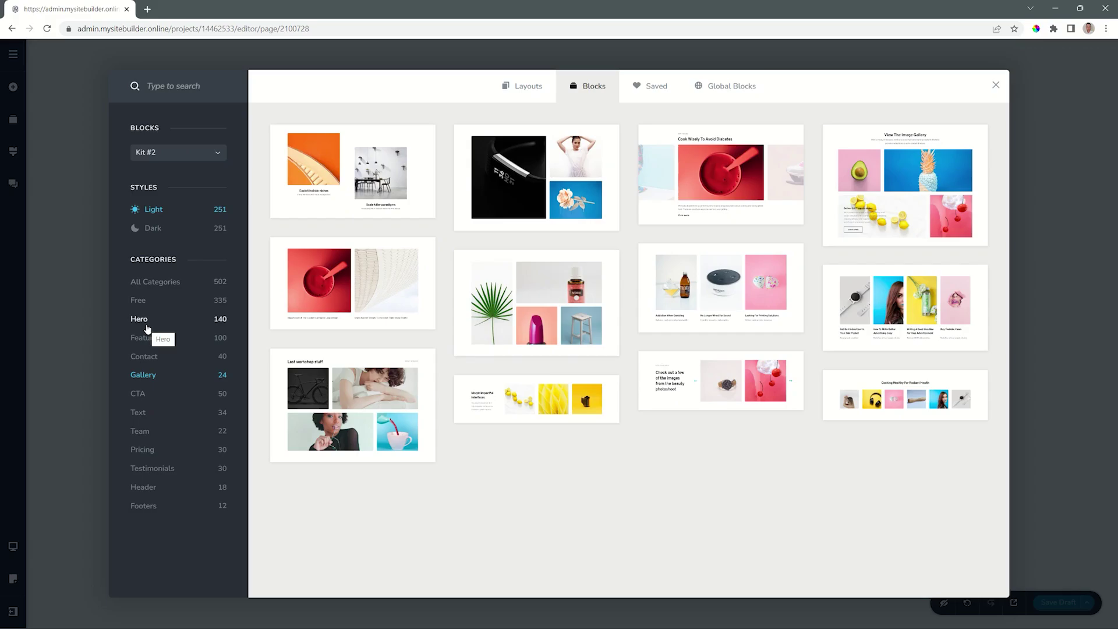
pyautogui.click(147, 325)
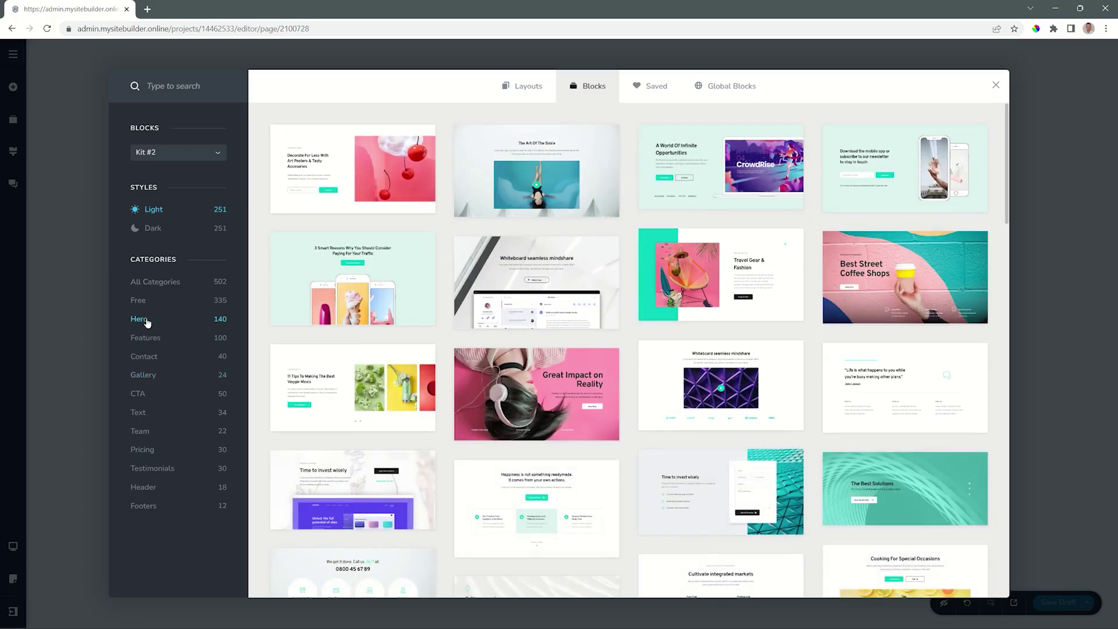
# - Add the hero block headed "Happiness is not something readymade" to the page, and delete it again
pyautogui.scroll(-10, 476, 330)
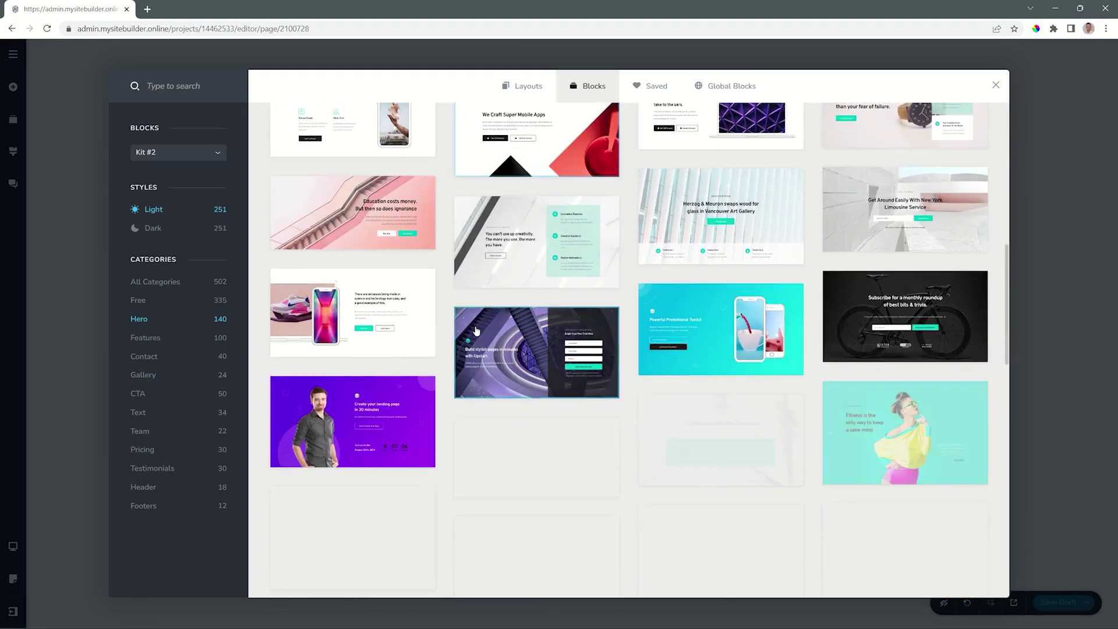
pyautogui.scroll(-1, 477, 330)
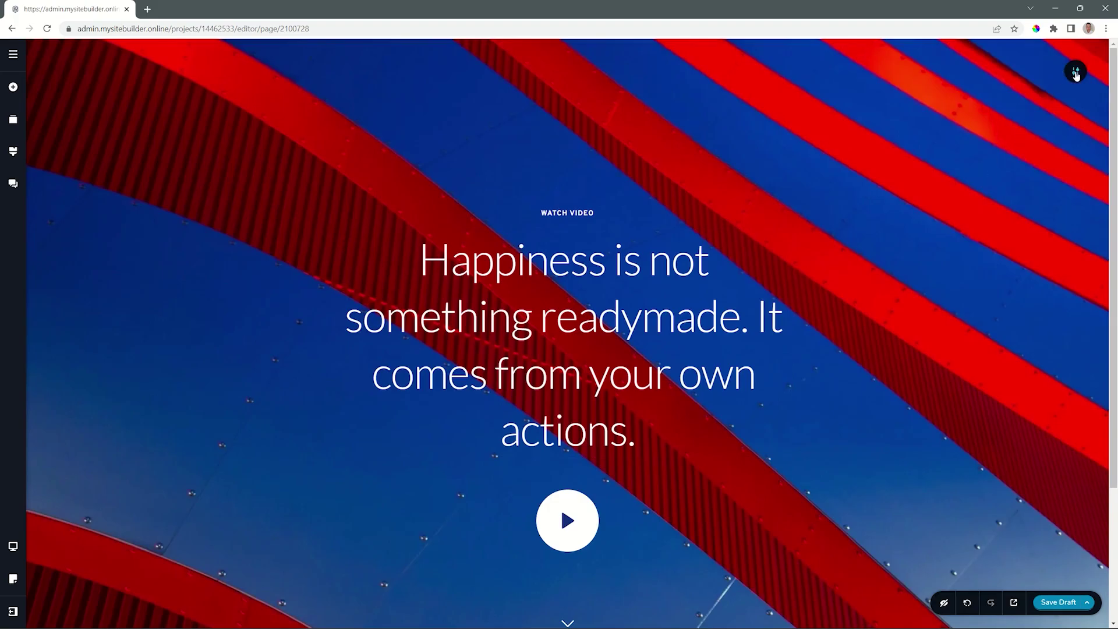
pyautogui.click(1076, 73)
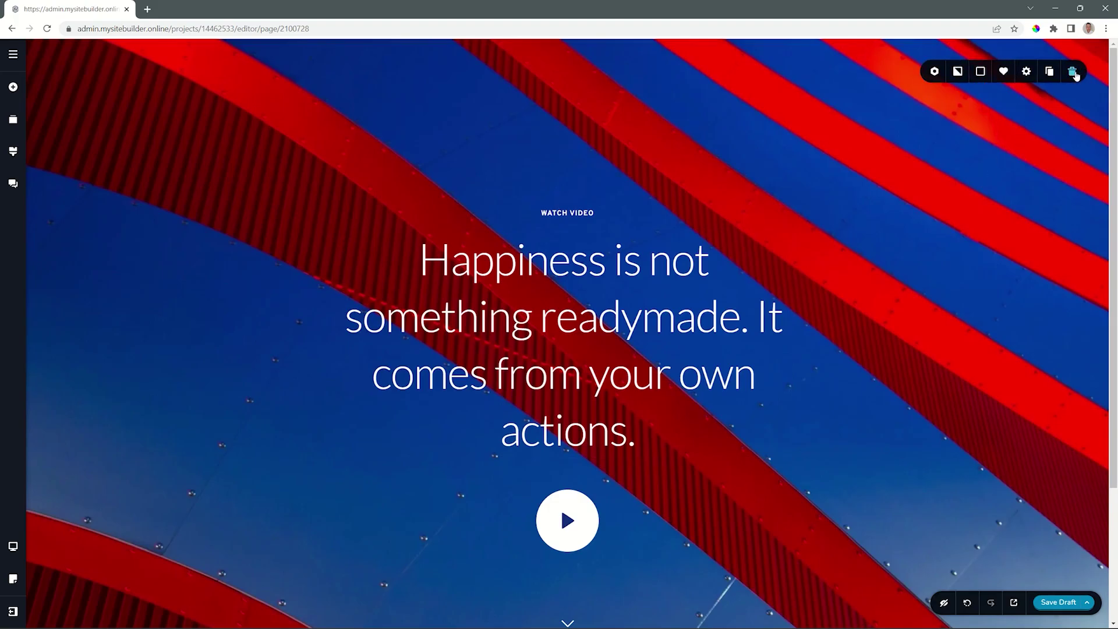
pyautogui.click(1073, 71)
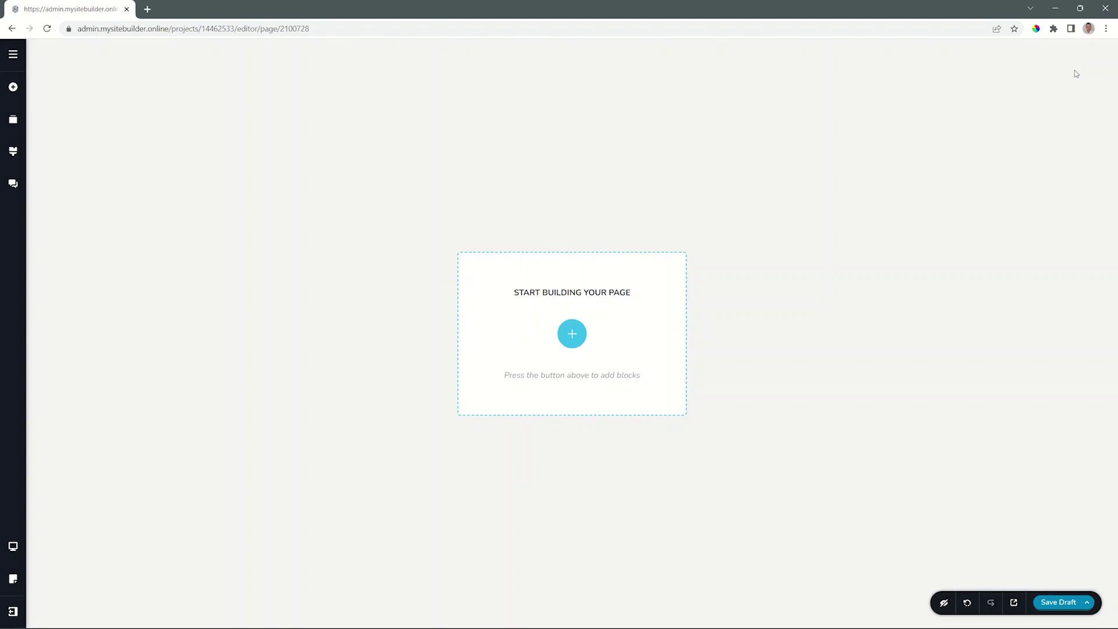
# - Create a blank block of your own on the empty page, and delete that block again
pyautogui.click(572, 335)
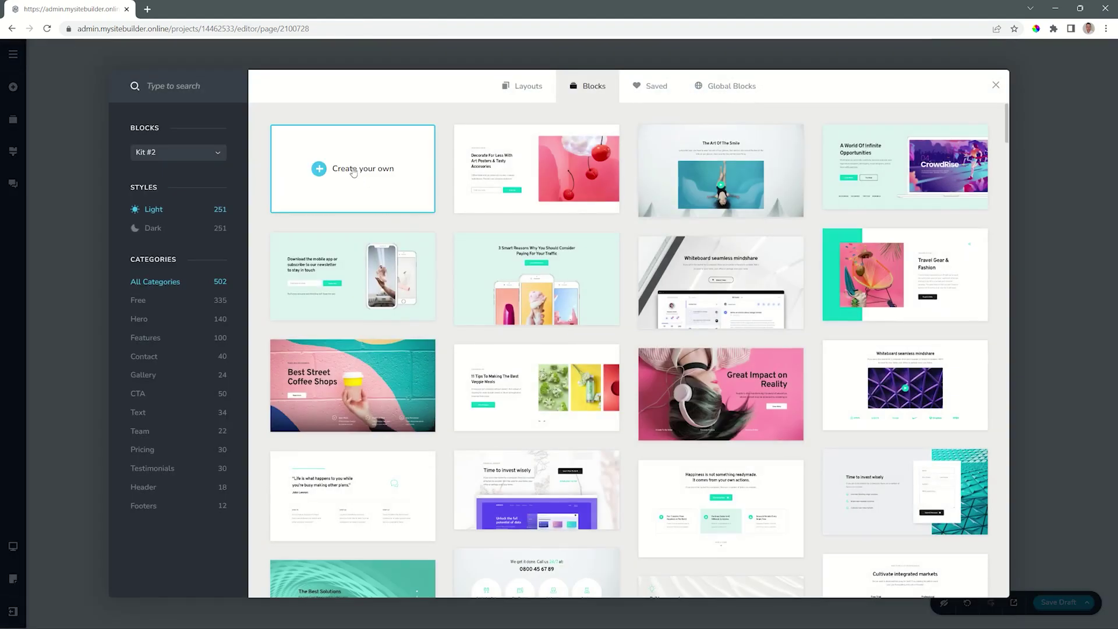
pyautogui.click(353, 170)
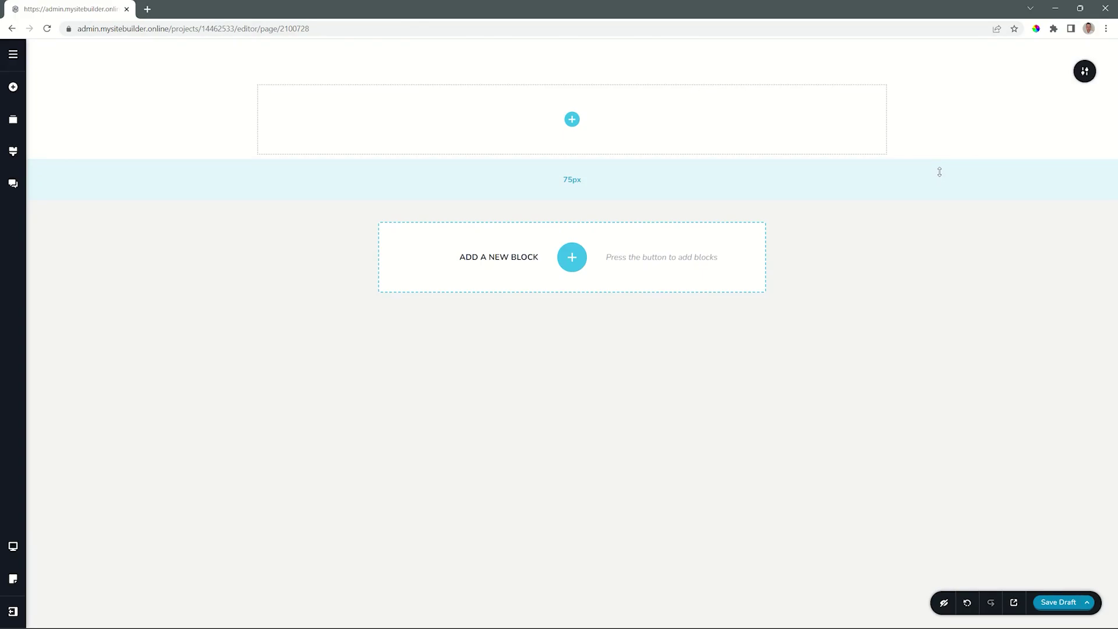
pyautogui.moveTo(1085, 71)
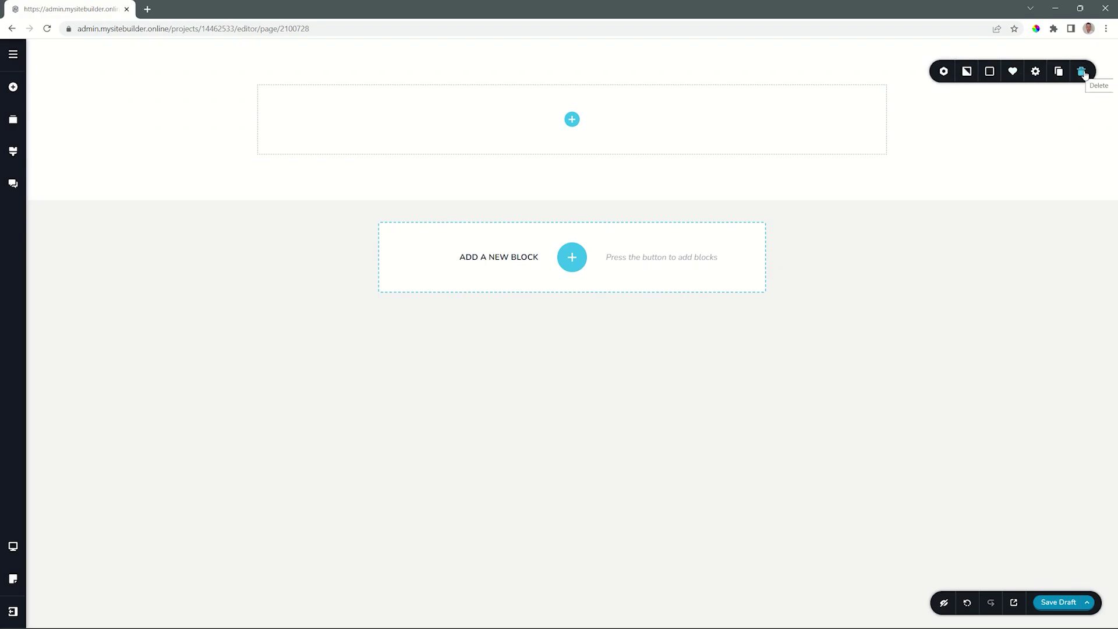
pyautogui.click(1082, 72)
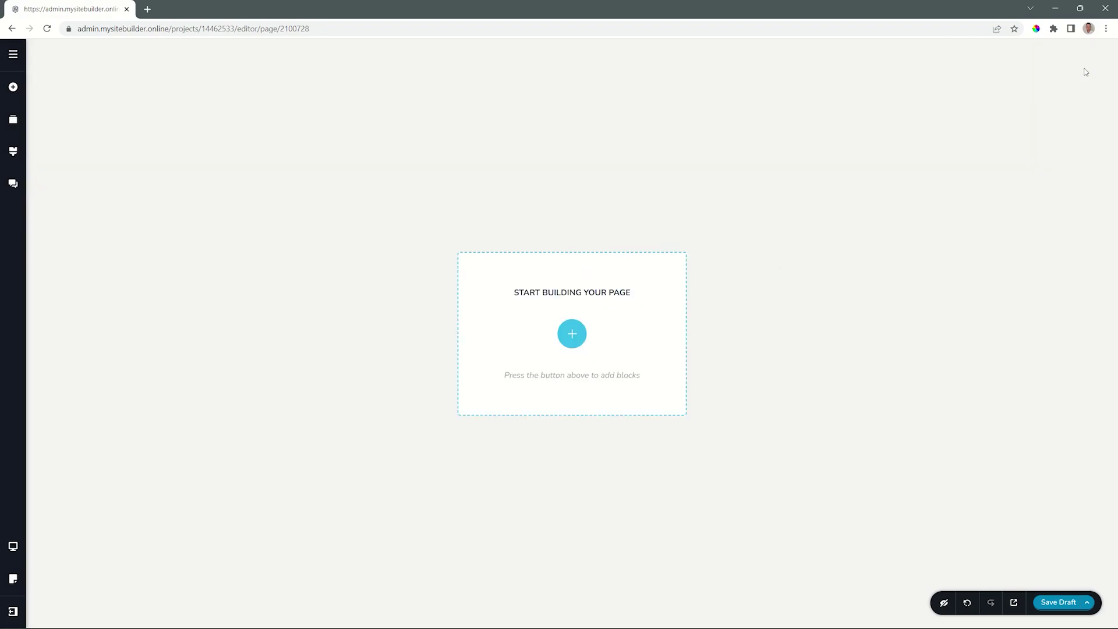
# - Add a new blank block to the empty page using the option to create your own
pyautogui.click(572, 336)
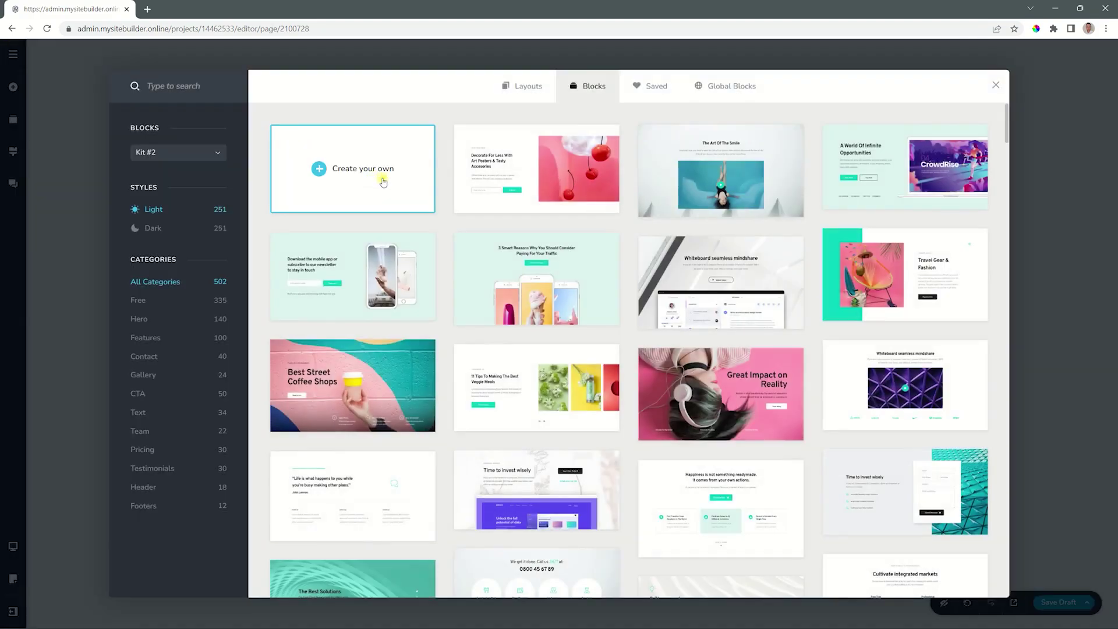
pyautogui.click(377, 180)
# - Duplicate the blank block, and delete the duplicate below it
pyautogui.moveTo(1060, 72)
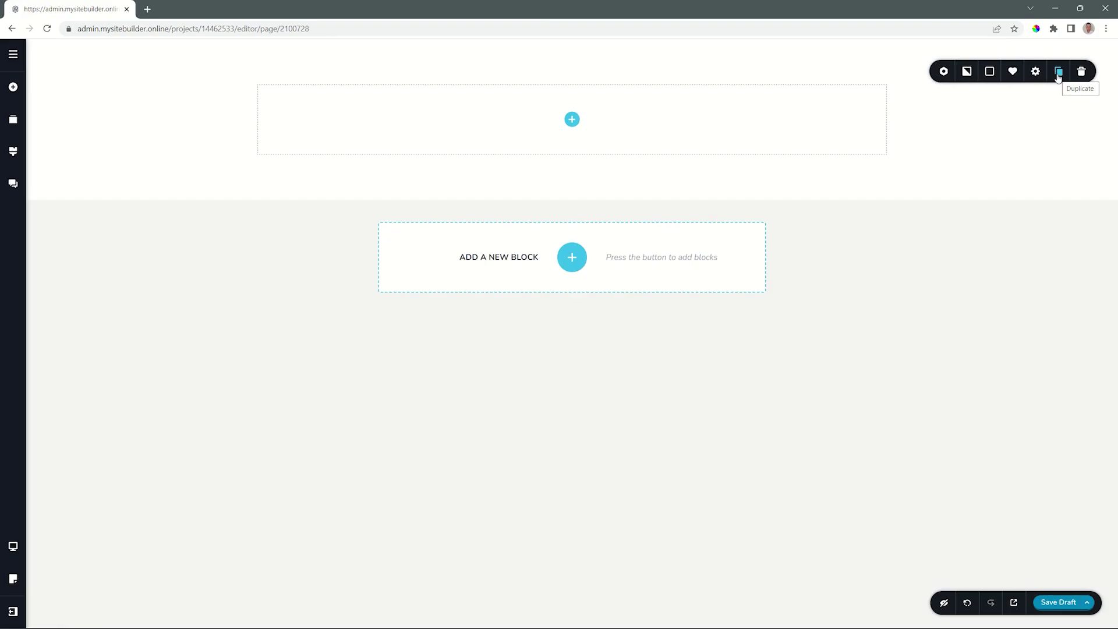
pyautogui.click(1059, 72)
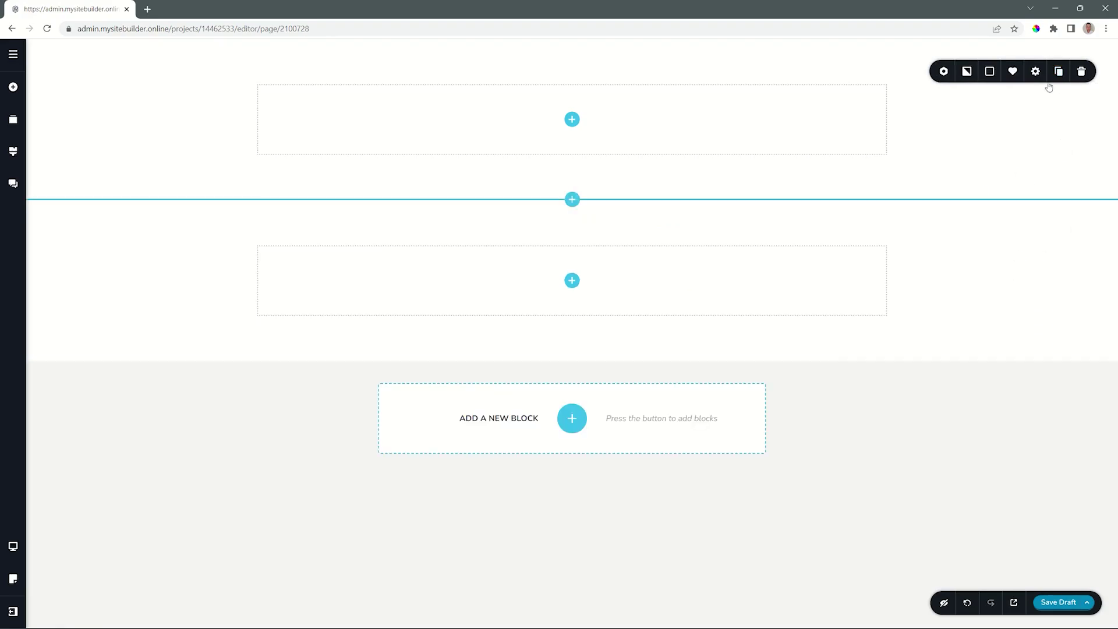
pyautogui.click(1085, 236)
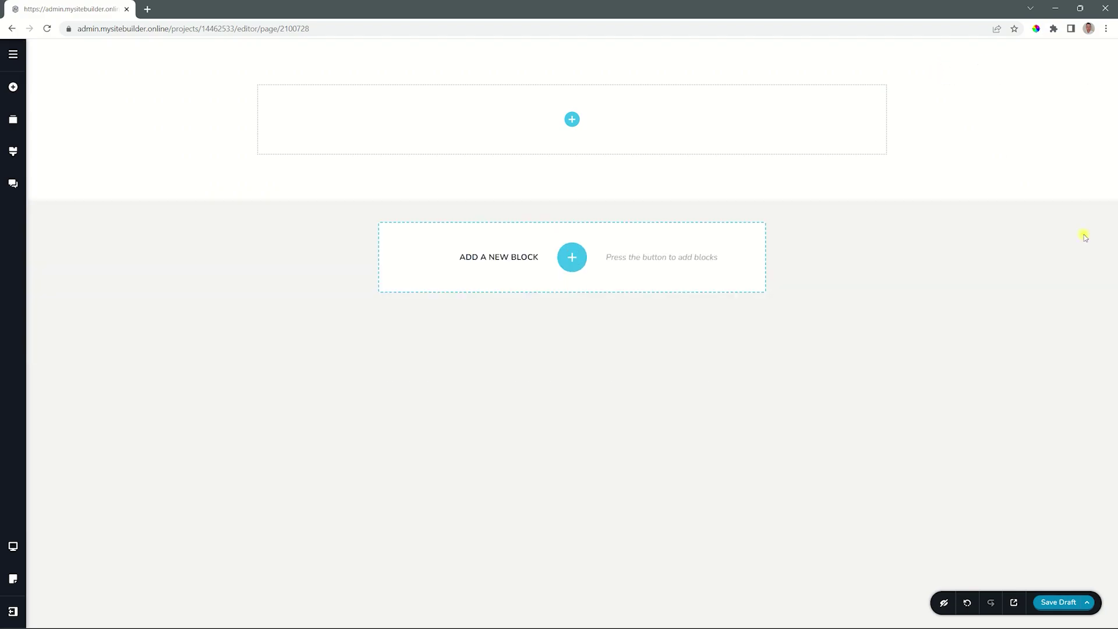
# - Review the block's width and height settings and its basic styling options for padding, margin and corners, and close them
pyautogui.moveTo(1083, 71)
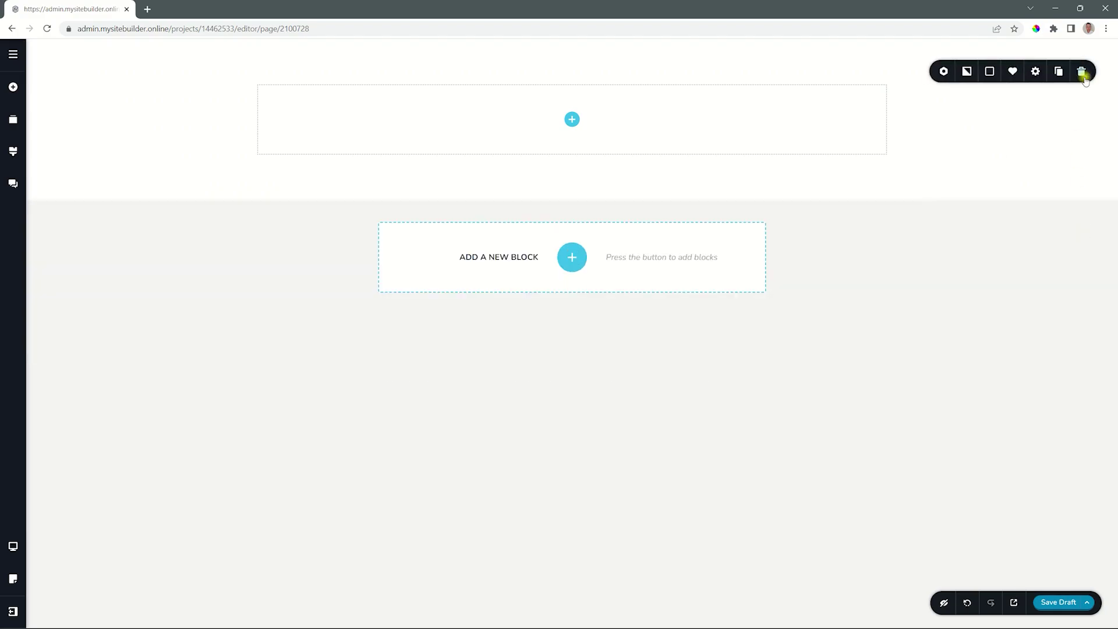
pyautogui.click(1031, 76)
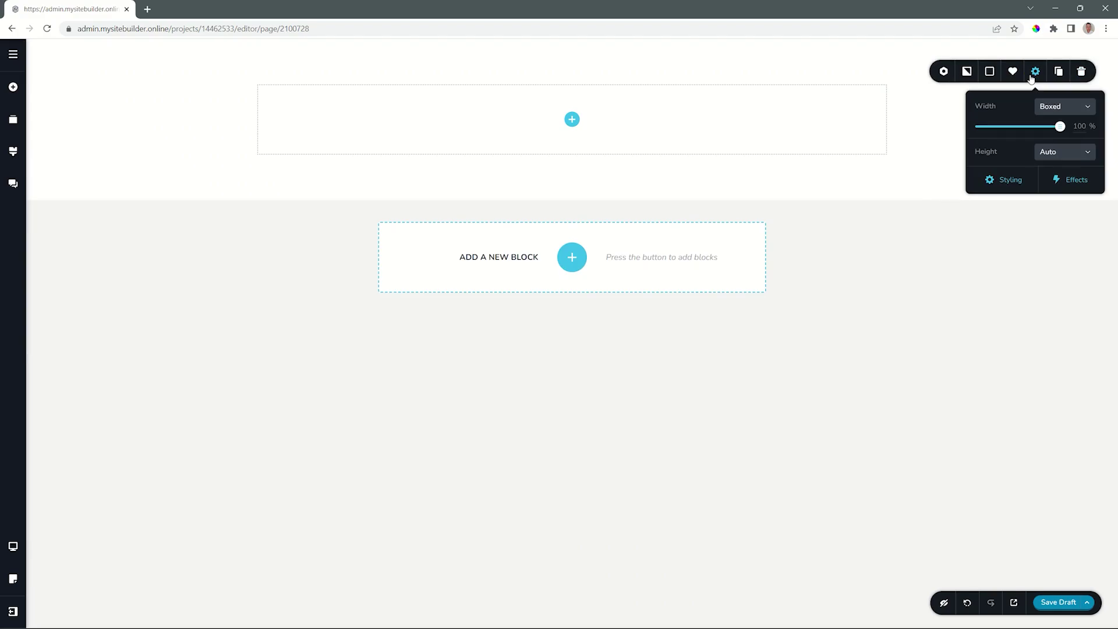
pyautogui.click(997, 177)
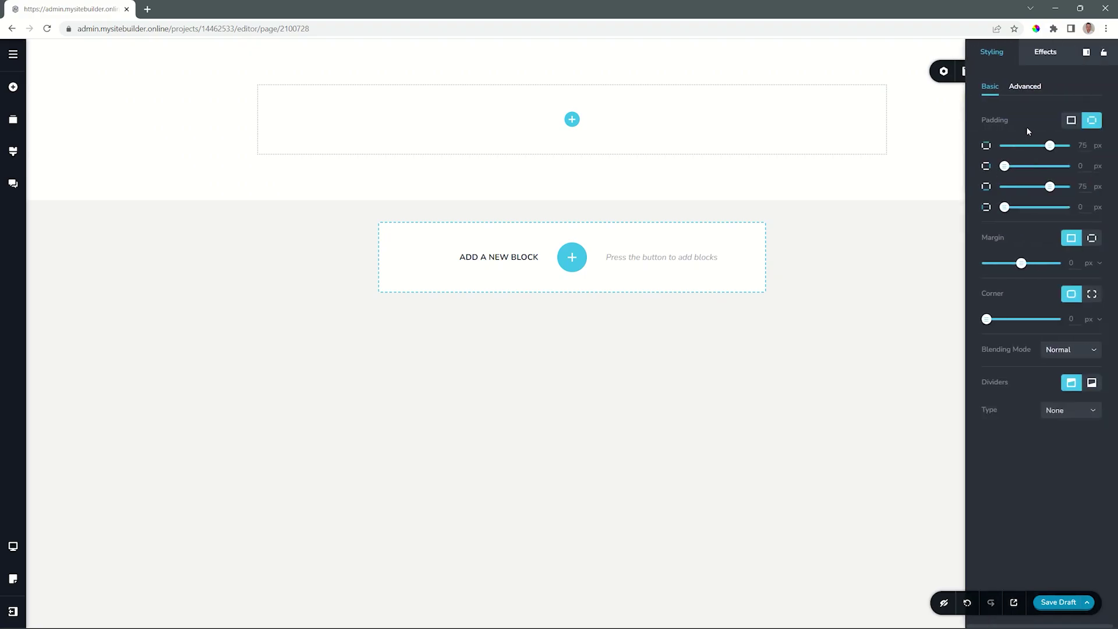
pyautogui.click(948, 126)
# - Apply the light mint green palette color as the blank block's overlay
pyautogui.moveTo(1082, 71)
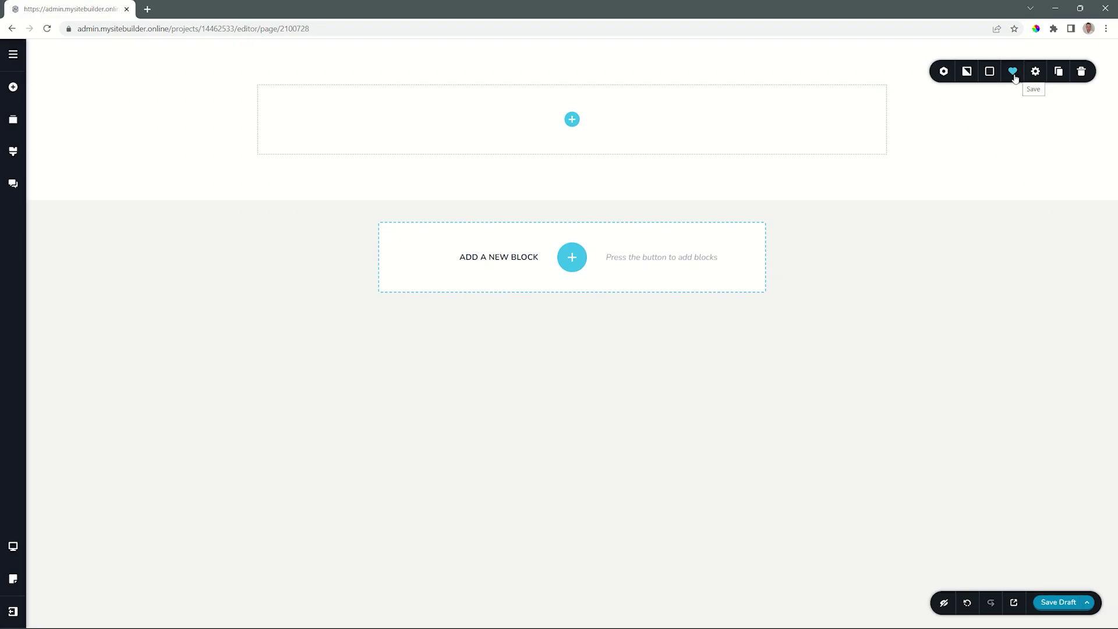
pyautogui.click(991, 75)
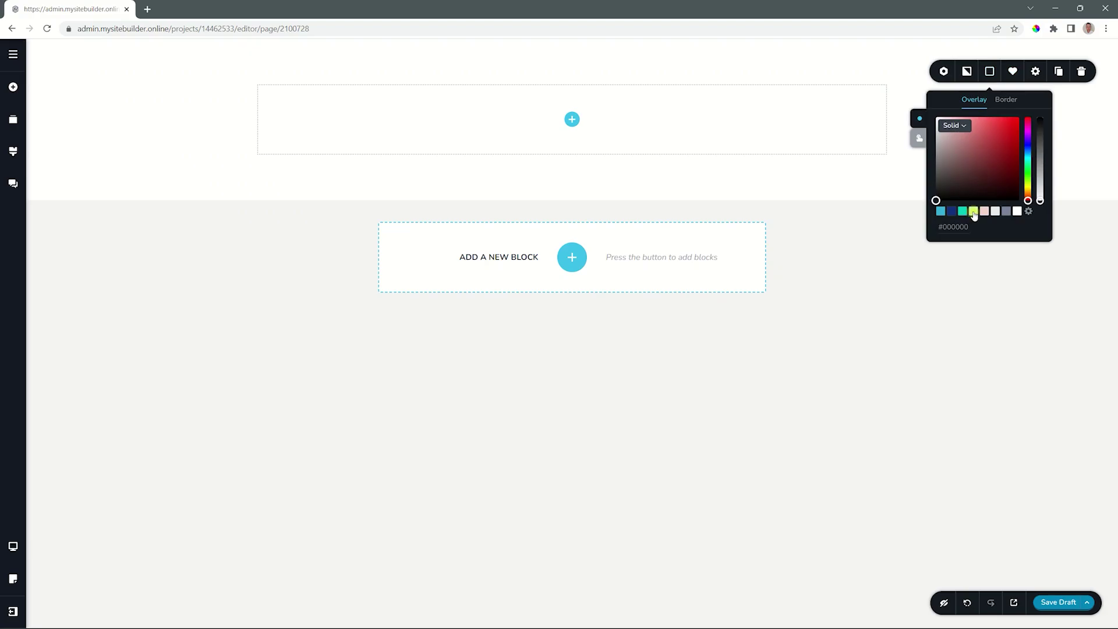
pyautogui.click(973, 211)
# - Set the Songbook 3 image from the Downloads folder as the block's background
pyautogui.click(967, 72)
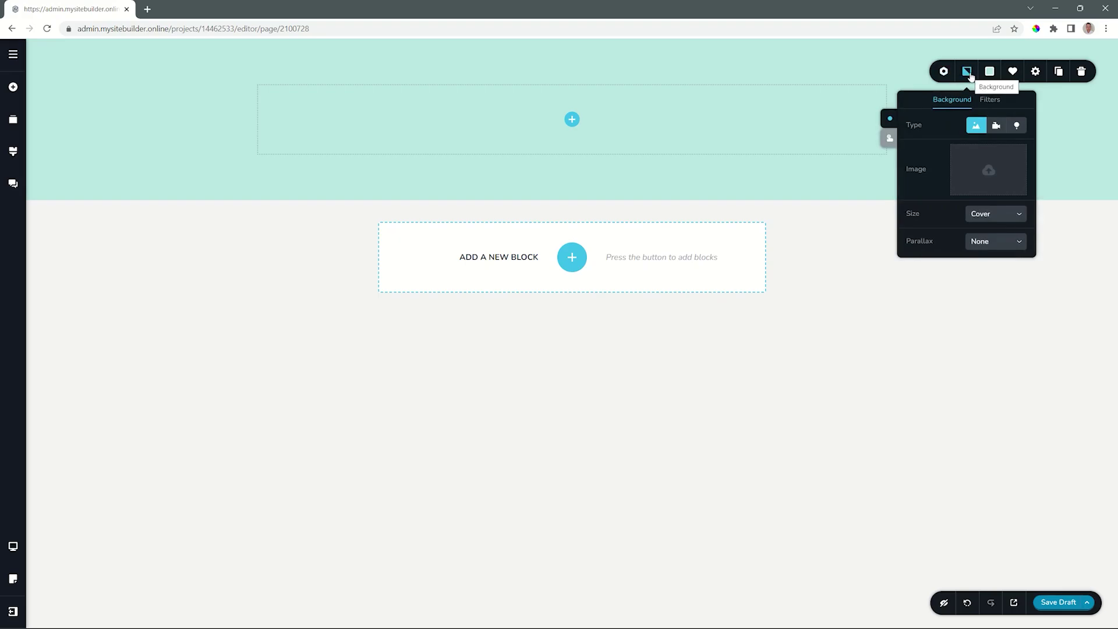
pyautogui.click(983, 169)
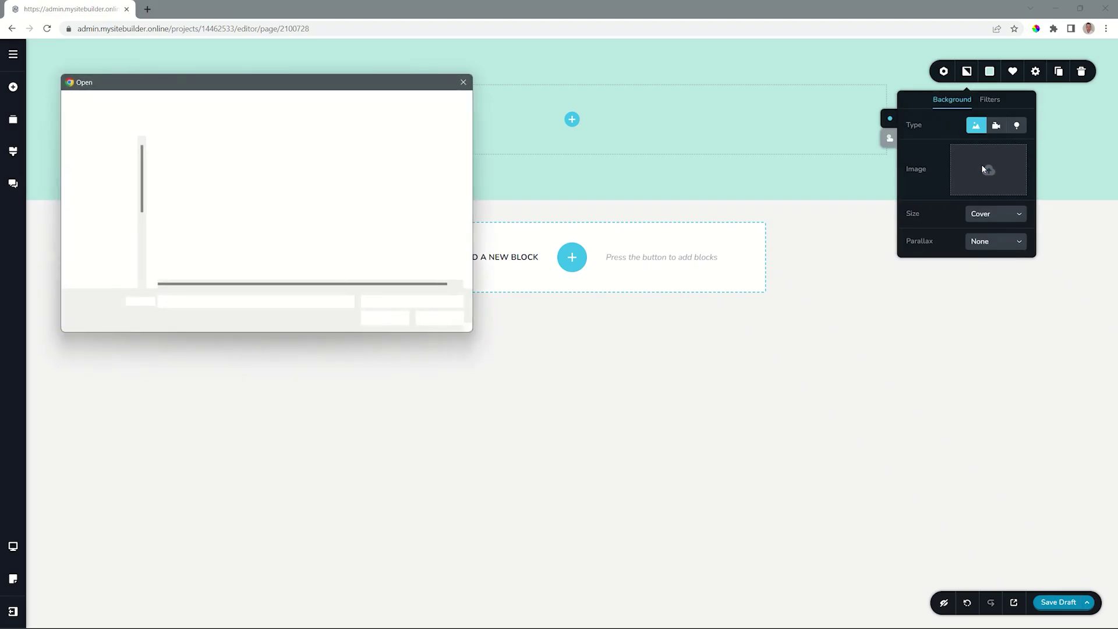
pyautogui.click(385, 320)
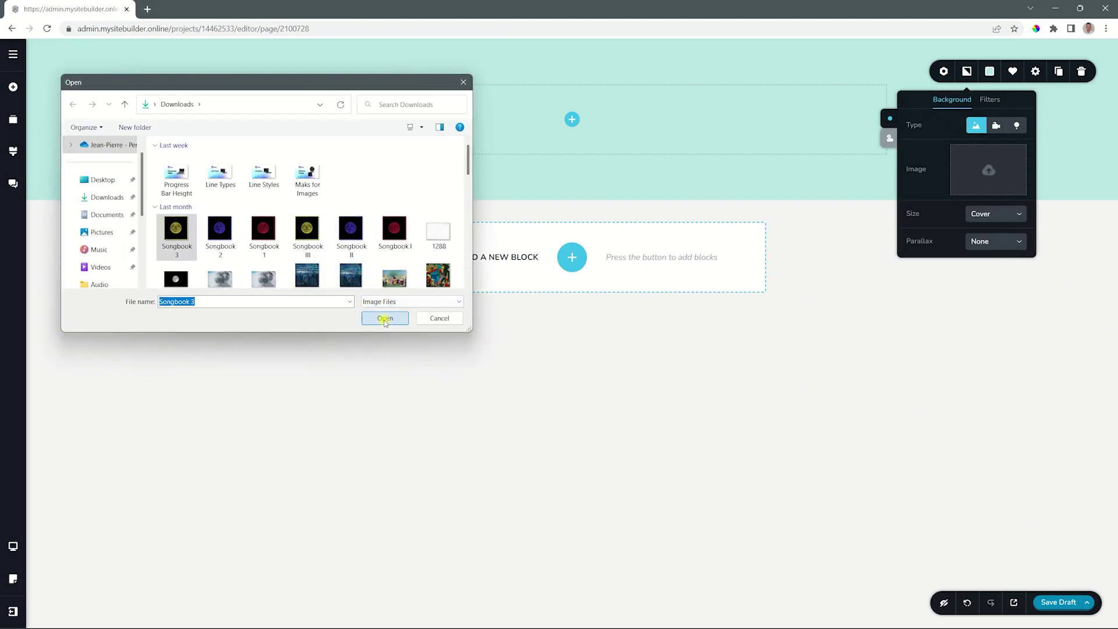
# - Lower the block's overlay opacity to zero to uncover the background image, and close the overlay options
pyautogui.click(989, 72)
pyautogui.moveTo(1041, 119); pyautogui.dragTo(1041, 201)
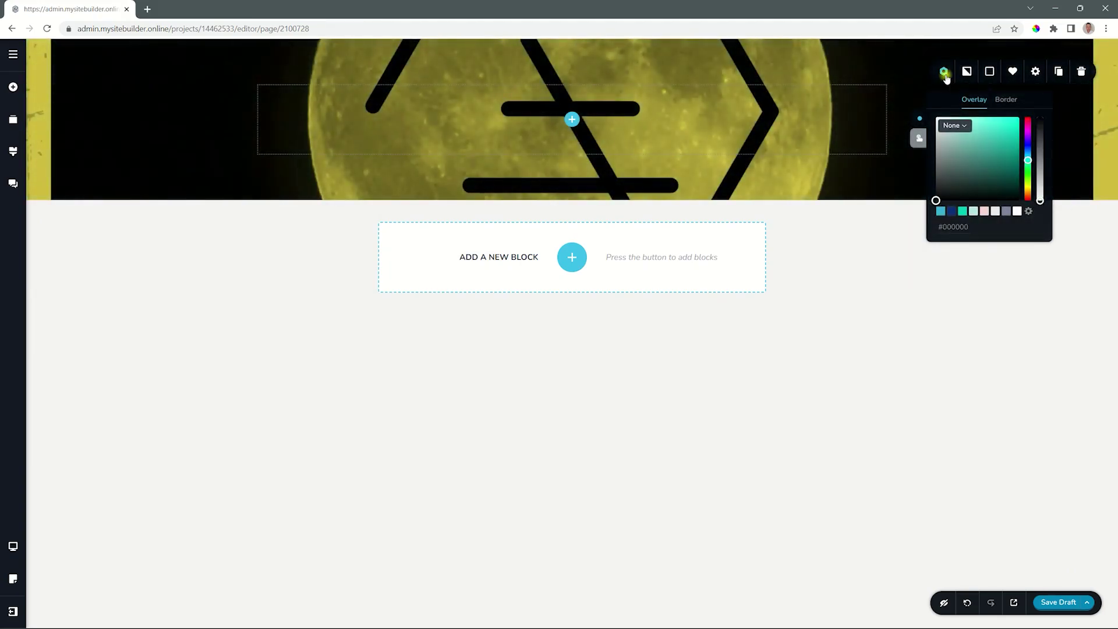
pyautogui.click(944, 73)
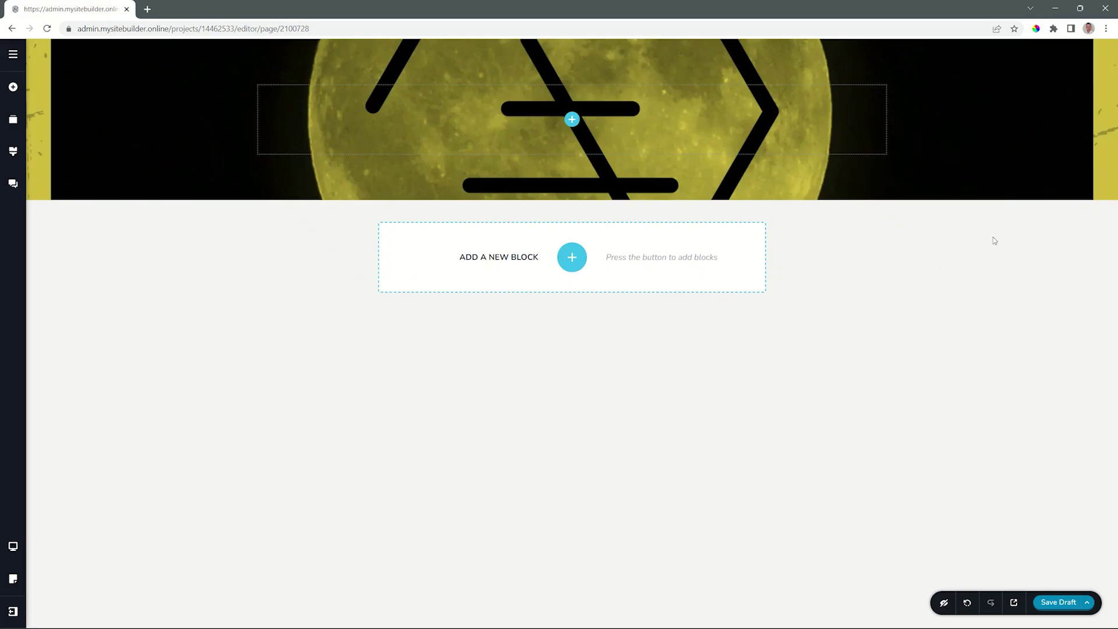
# - Add a second column to the block, and place a text element with an image element below it in the left column
pyautogui.click(572, 119)
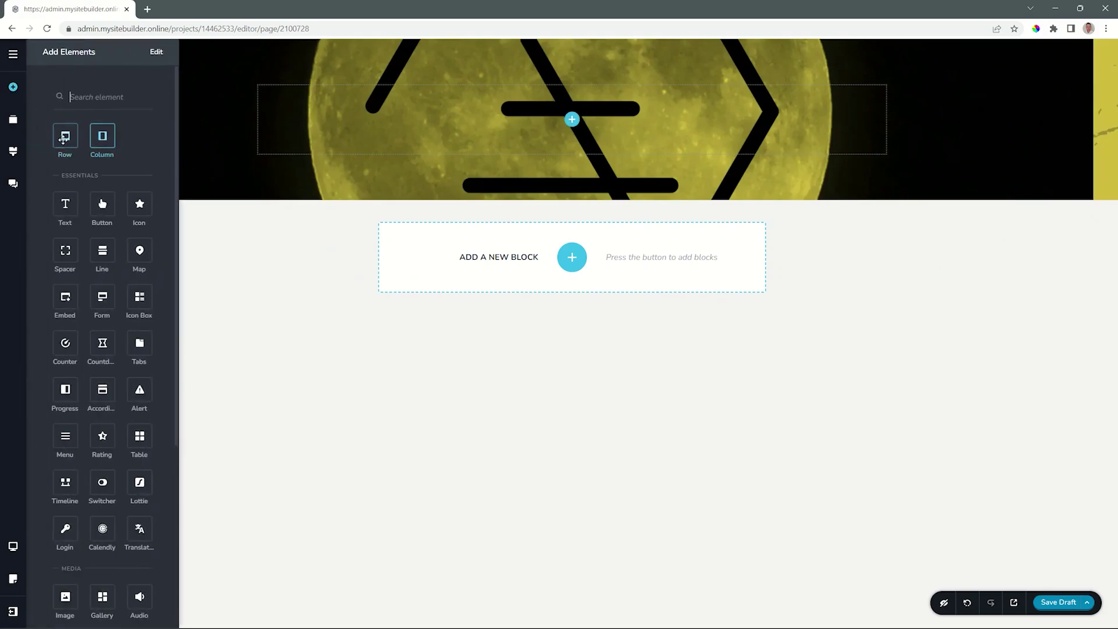
pyautogui.moveTo(102, 135)
pyautogui.mouseDown()
pyautogui.moveTo(504, 135)
pyautogui.moveTo(572, 119)
pyautogui.mouseUp()
pyautogui.moveTo(64, 204); pyautogui.dragTo(412, 119)
pyautogui.scroll(-3, 90, 387)
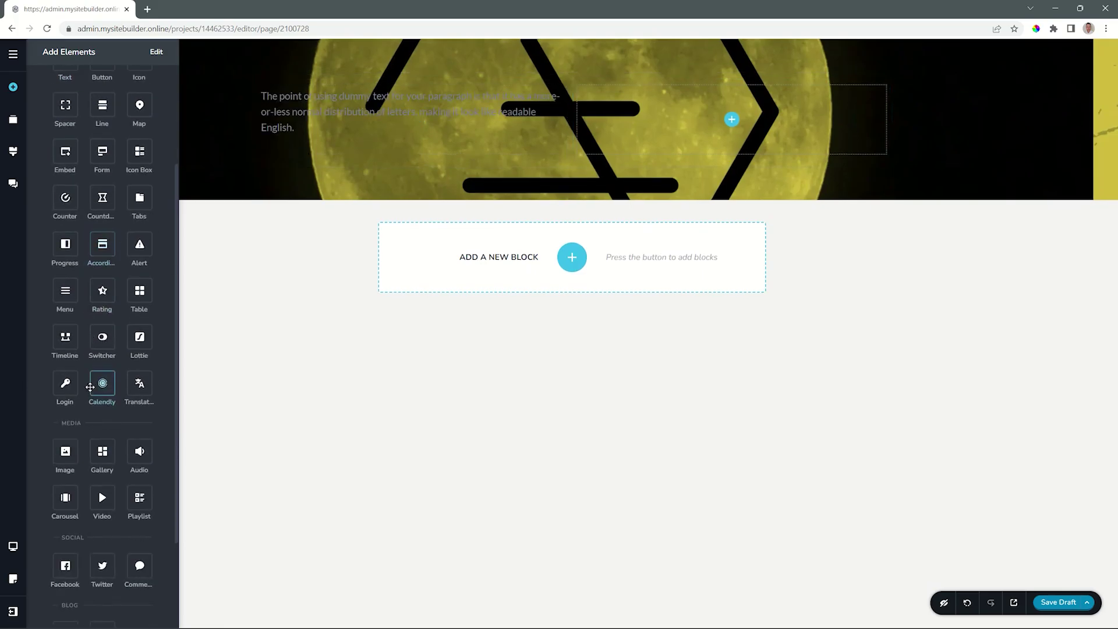
pyautogui.moveTo(65, 451); pyautogui.dragTo(293, 142)
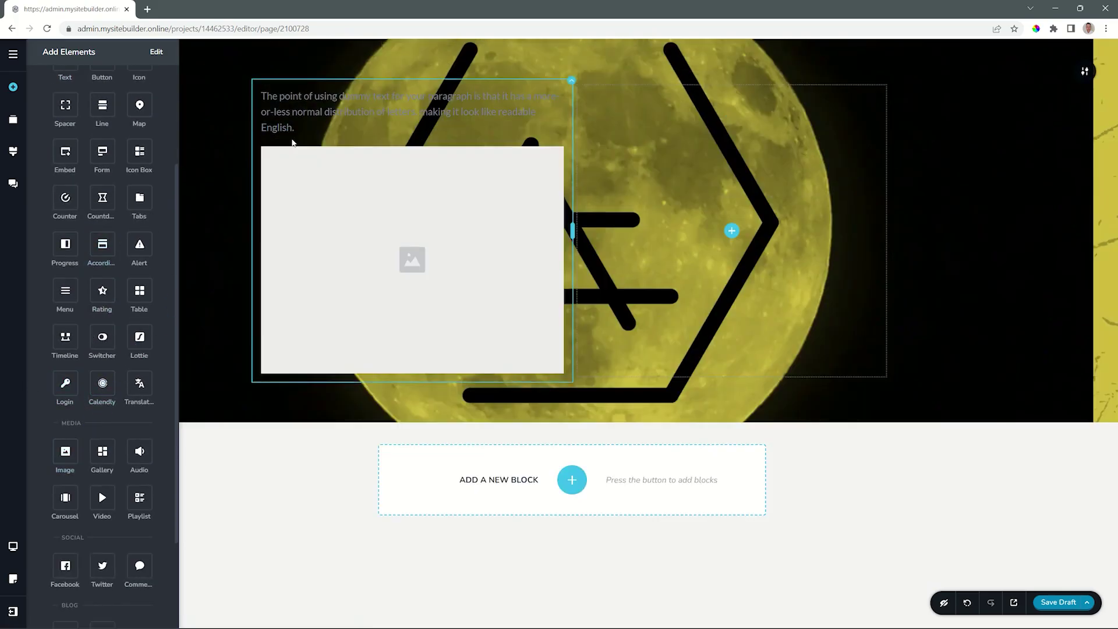
pyautogui.click(225, 172)
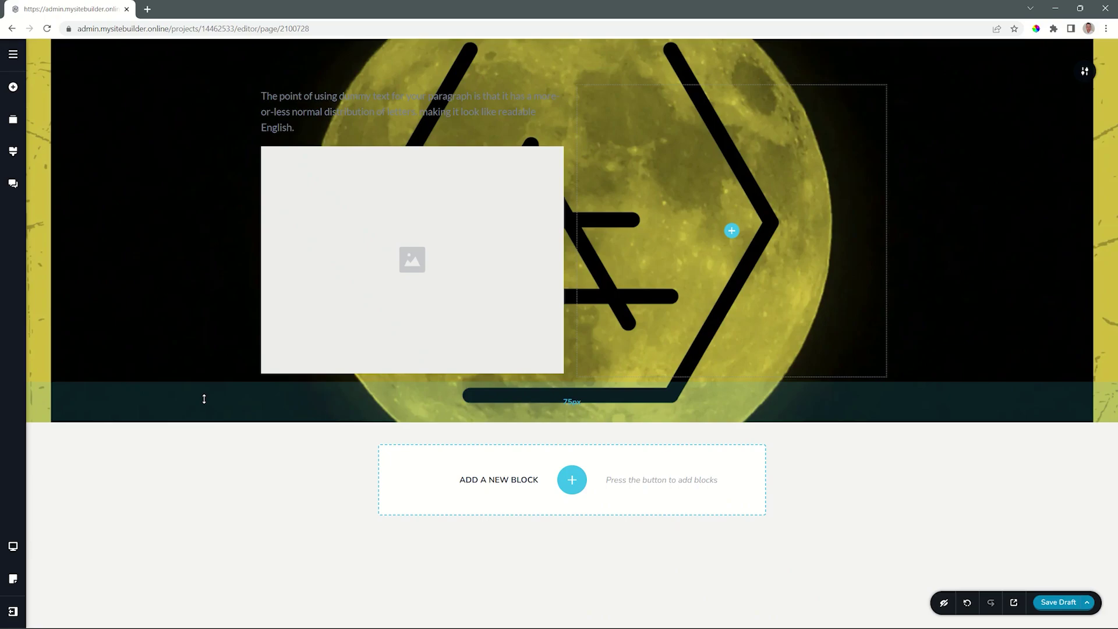
# - Enlarge the block's padding to about 116 px above and 182 px below its content
pyautogui.moveTo(204, 399); pyautogui.dragTo(203, 444)
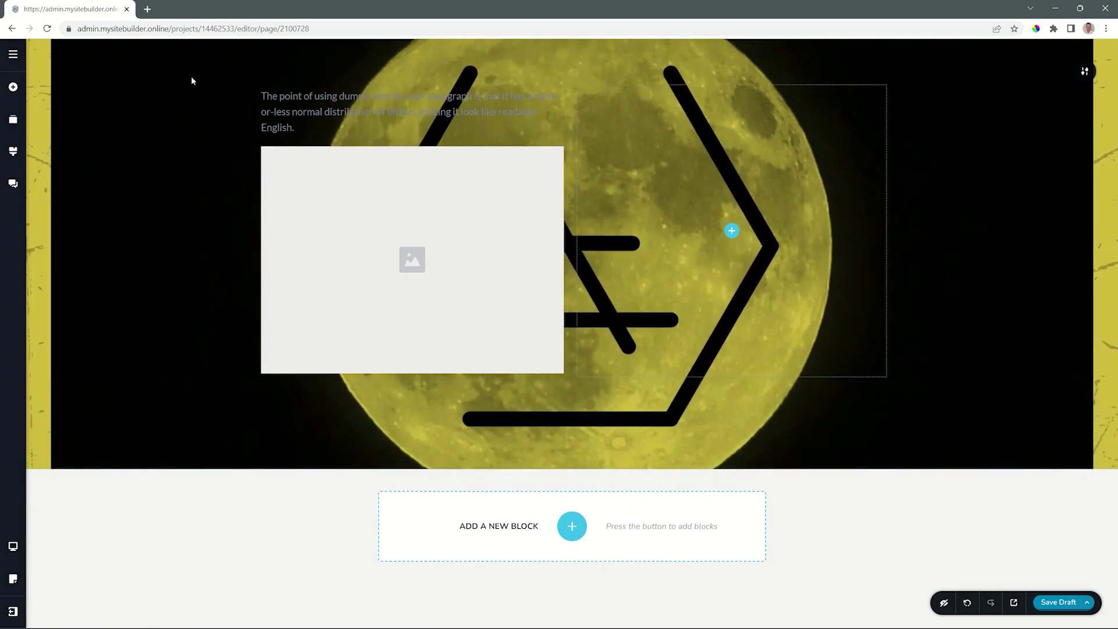
pyautogui.moveTo(189, 58); pyautogui.dragTo(205, 80)
pyautogui.moveTo(242, 474); pyautogui.dragTo(242, 485)
# - Try the block at Full width and return it to Boxed at 100%
pyautogui.moveTo(1085, 71)
pyautogui.click(1036, 72)
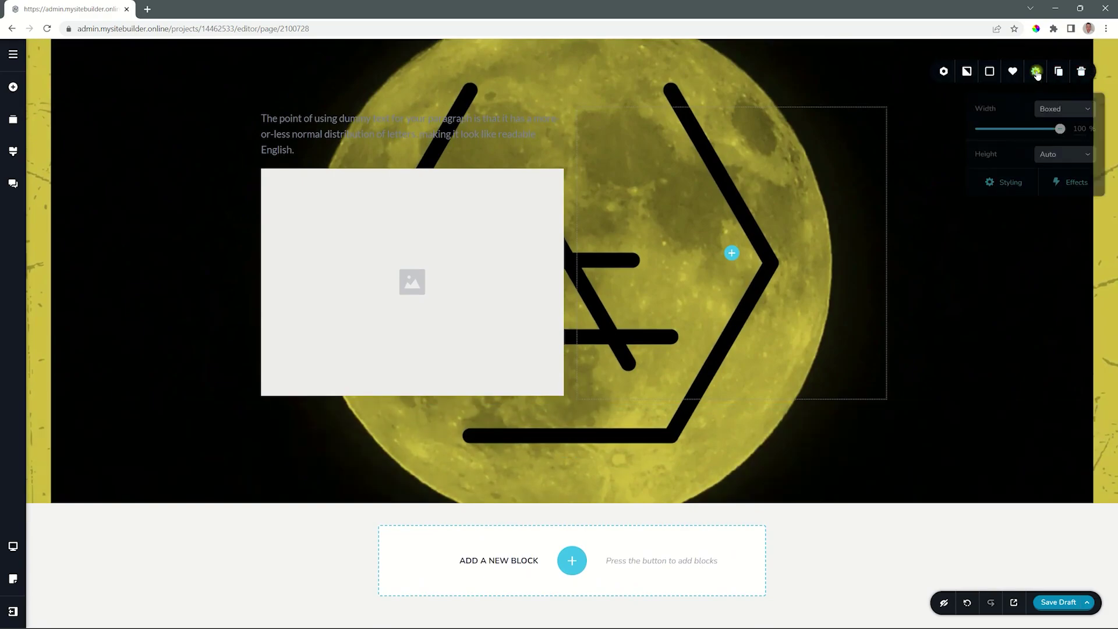
pyautogui.click(1070, 113)
pyautogui.click(1049, 143)
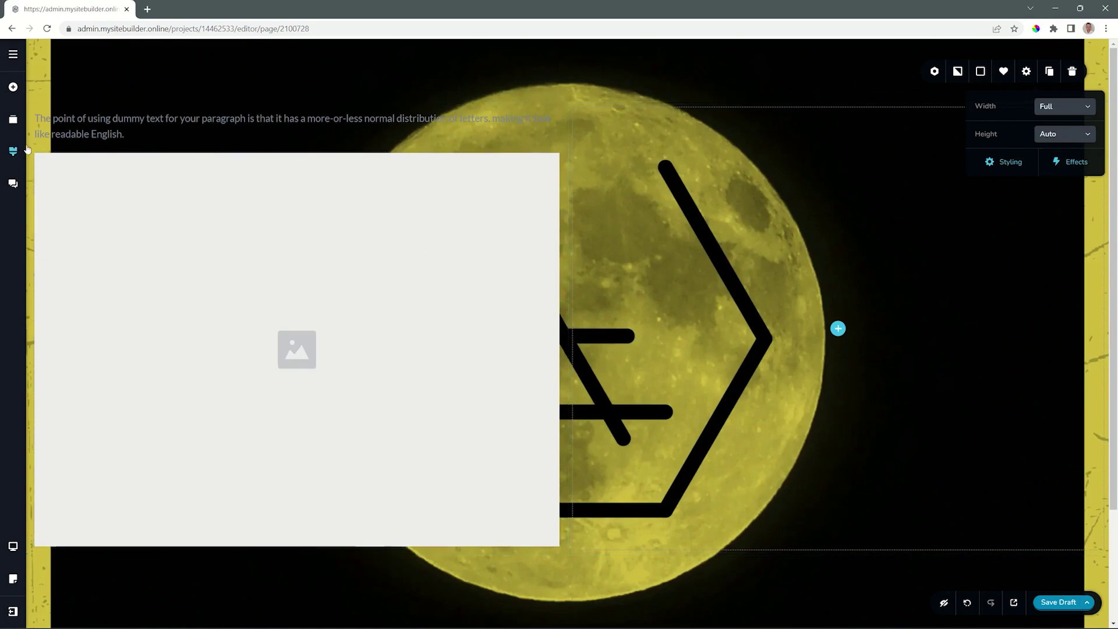
pyautogui.click(1066, 109)
pyautogui.click(1057, 123)
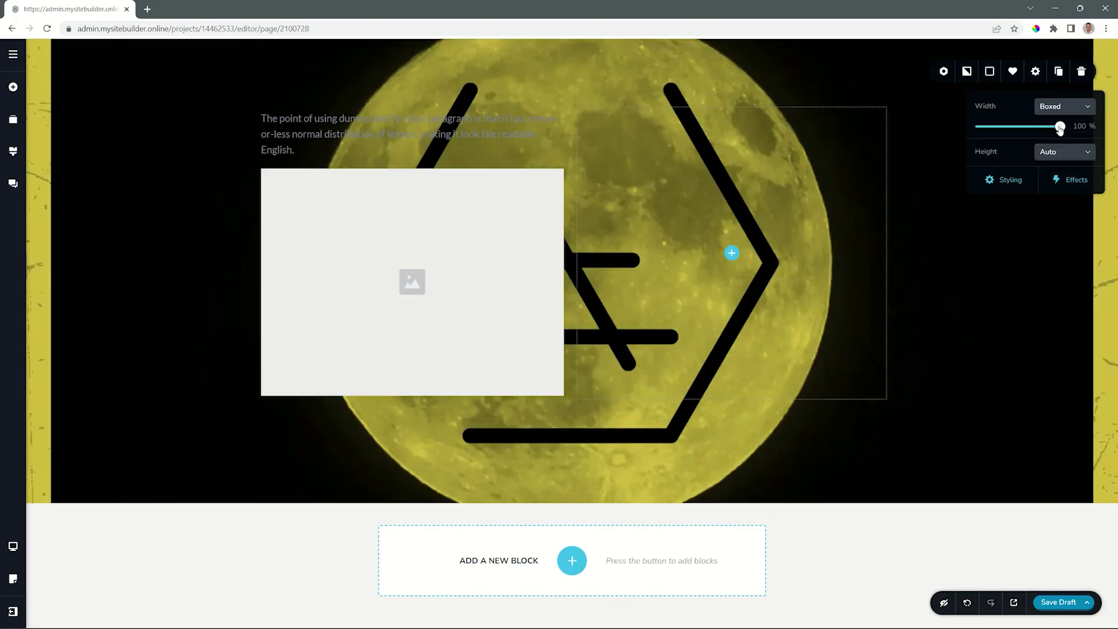
pyautogui.moveTo(1063, 130)
pyautogui.mouseDown()
pyautogui.moveTo(988, 131)
pyautogui.moveTo(1070, 131)
pyautogui.mouseUp()
# - Try a Custom block height, switching its unit to percent and reducing it to 84%
pyautogui.click(1063, 157)
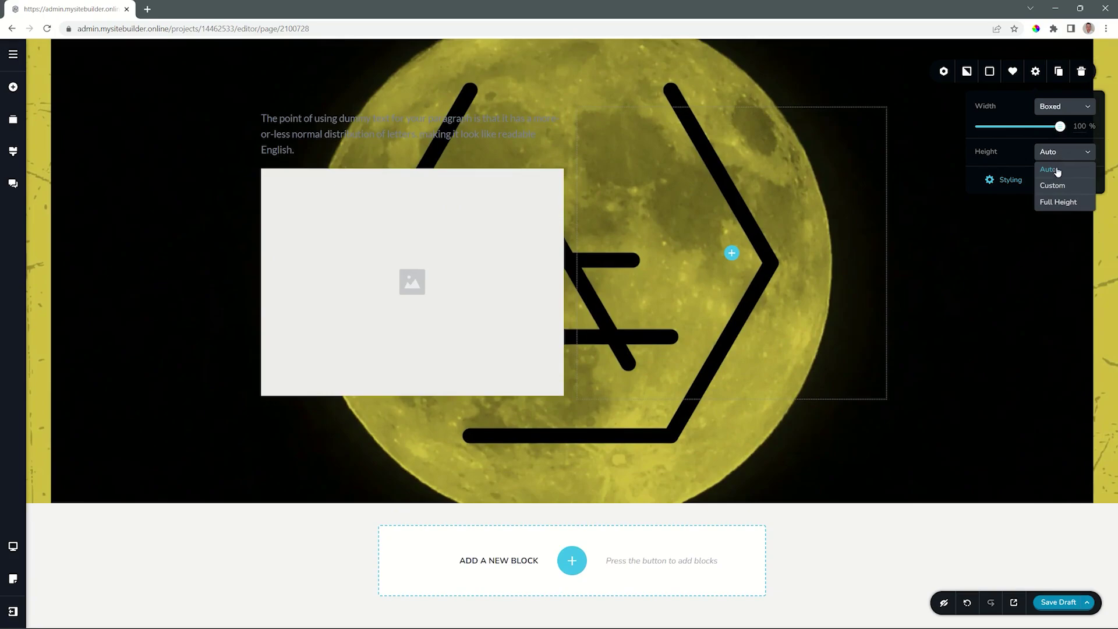
pyautogui.click(1054, 186)
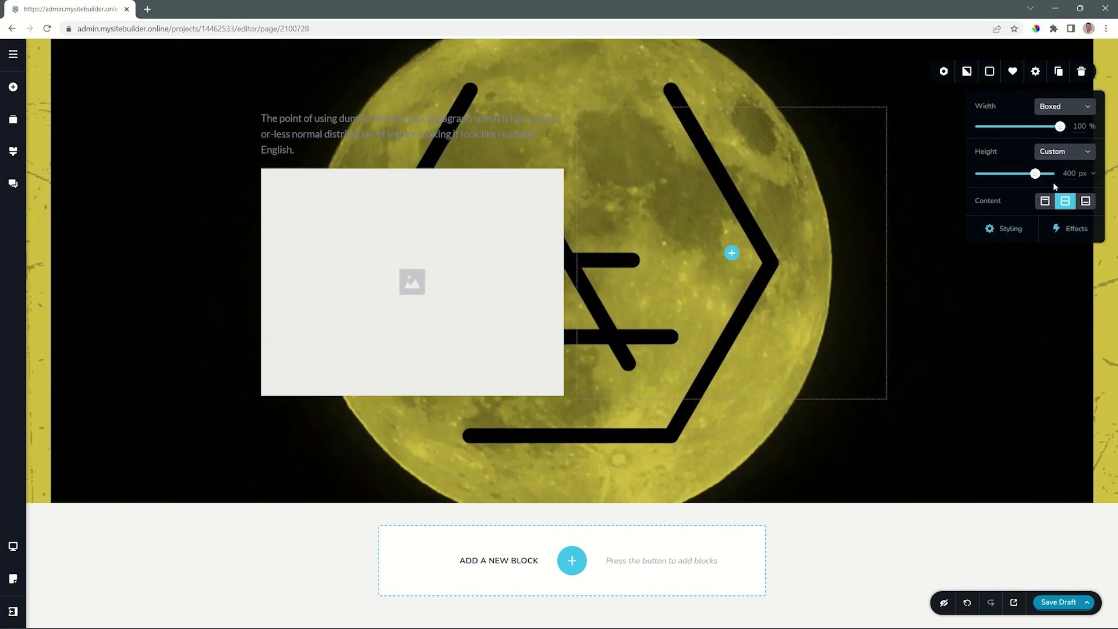
pyautogui.moveTo(1035, 174); pyautogui.dragTo(1064, 173)
pyautogui.click(1090, 175)
pyautogui.click(1090, 208)
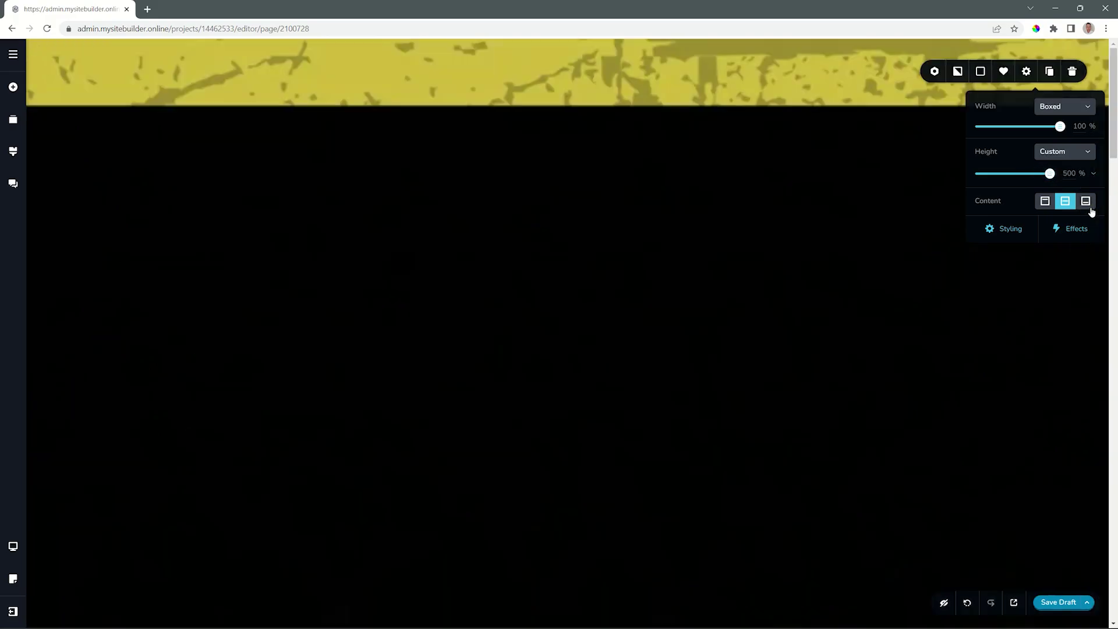
pyautogui.moveTo(1050, 174); pyautogui.dragTo(989, 175)
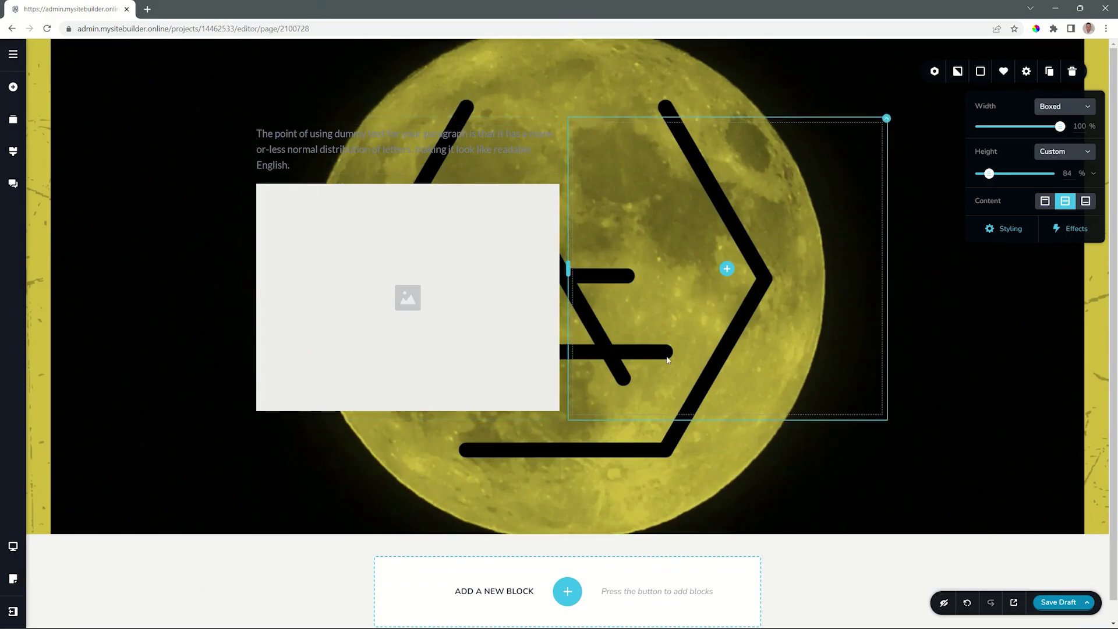
# - Try Full Height on the block with top, middle and bottom content alignment, and return the height to Auto
pyautogui.click(1073, 152)
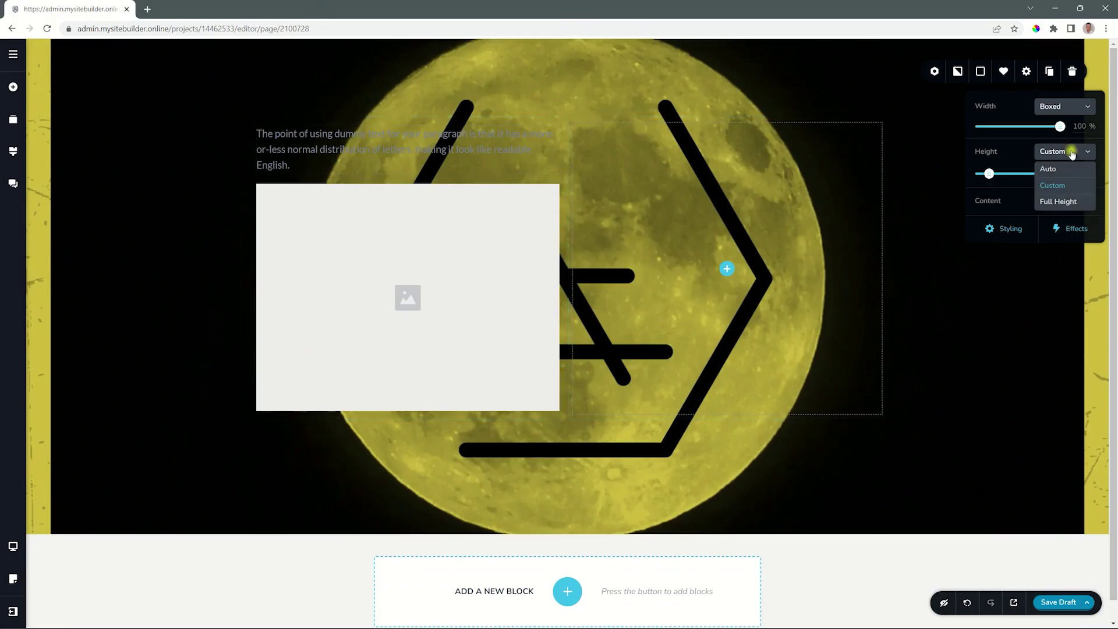
pyautogui.click(1053, 202)
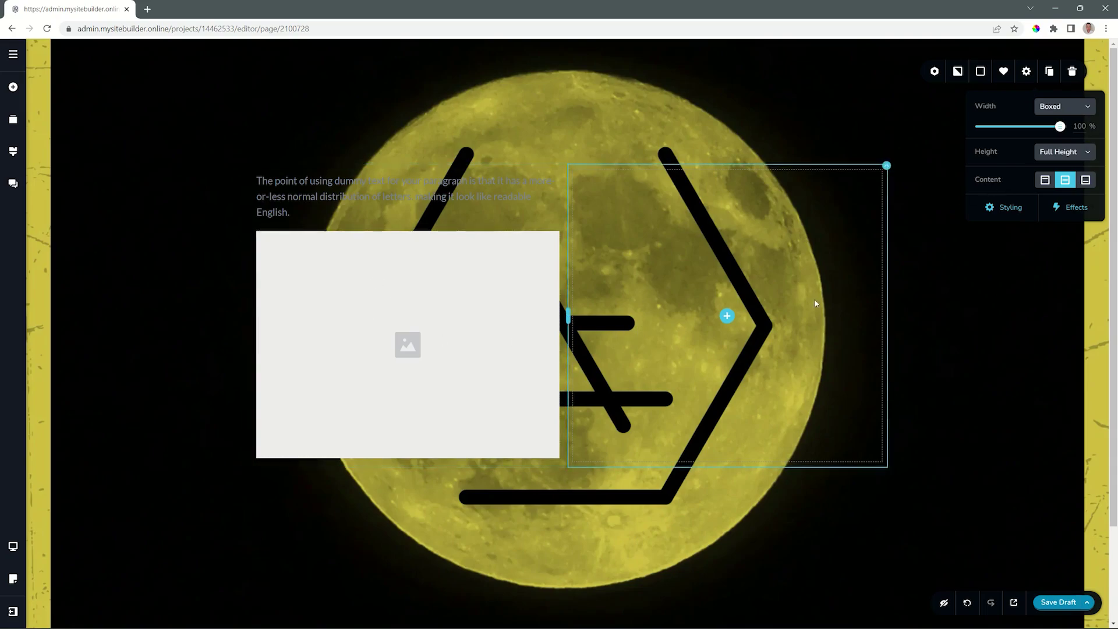
pyautogui.click(1044, 181)
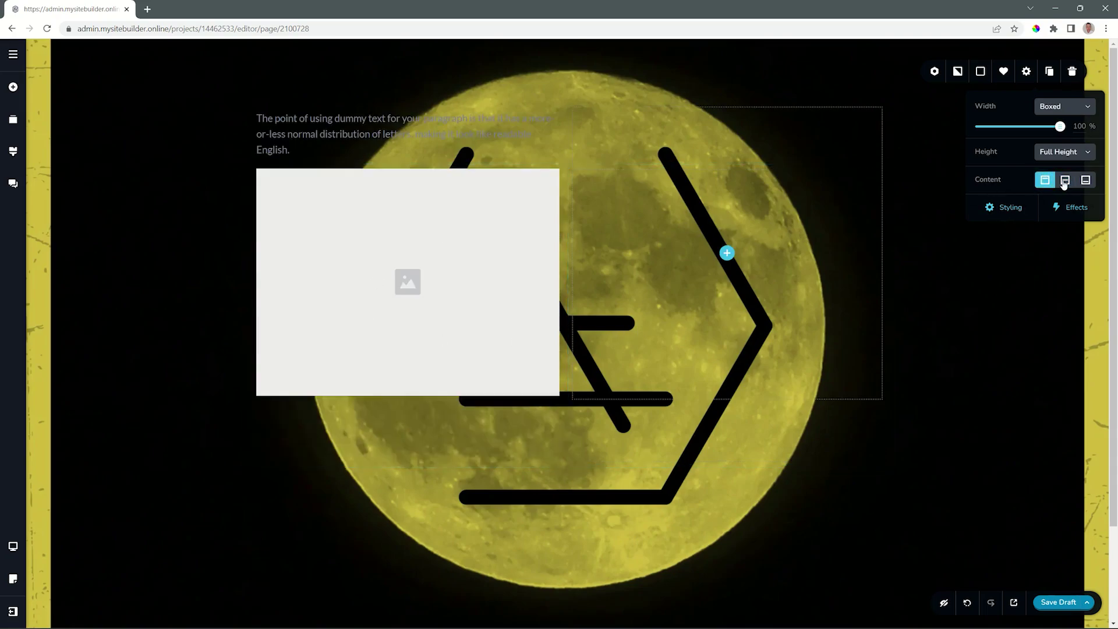
pyautogui.click(1066, 181)
pyautogui.click(1085, 182)
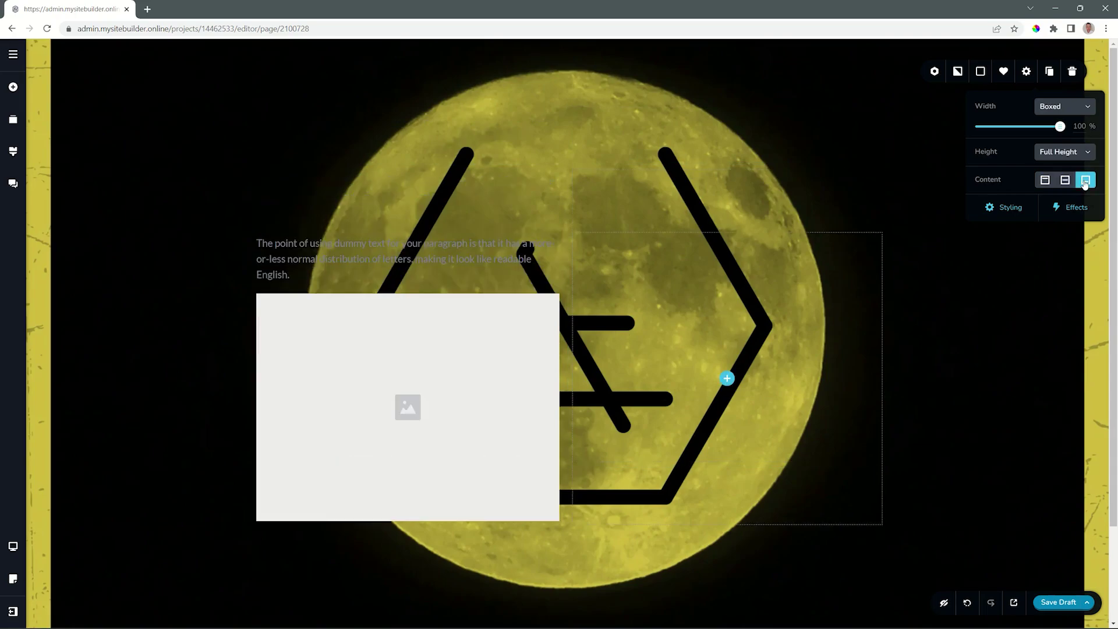
pyautogui.click(1069, 182)
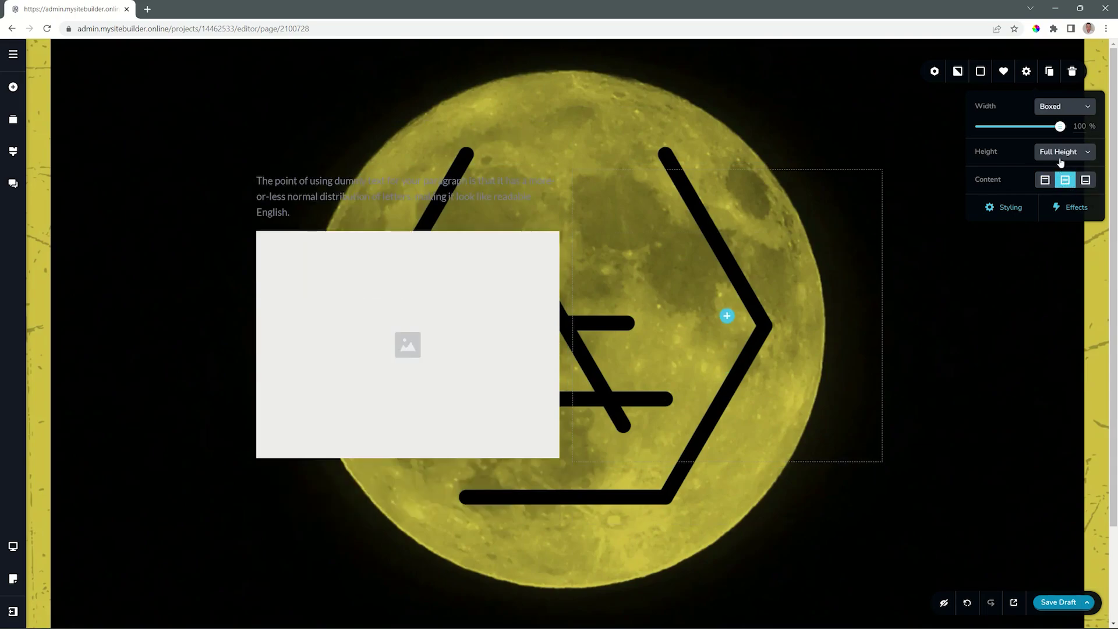
pyautogui.click(1061, 162)
pyautogui.click(1058, 172)
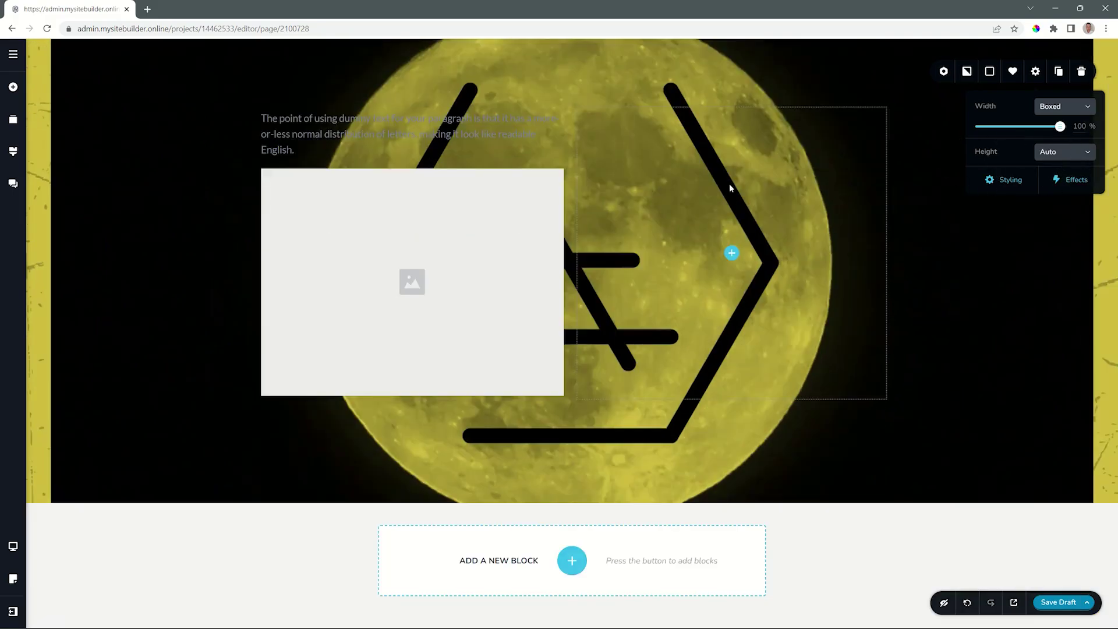
# - Add a line and a star icon beneath the image in the left column, and close the element list
pyautogui.click(13, 87)
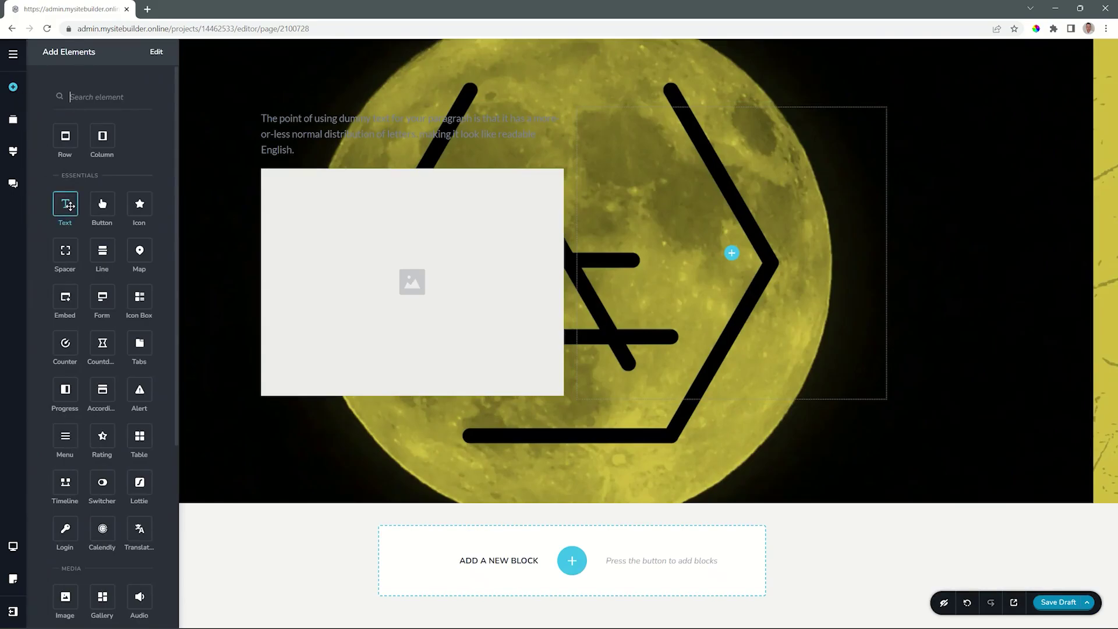
pyautogui.moveTo(102, 251); pyautogui.dragTo(336, 397)
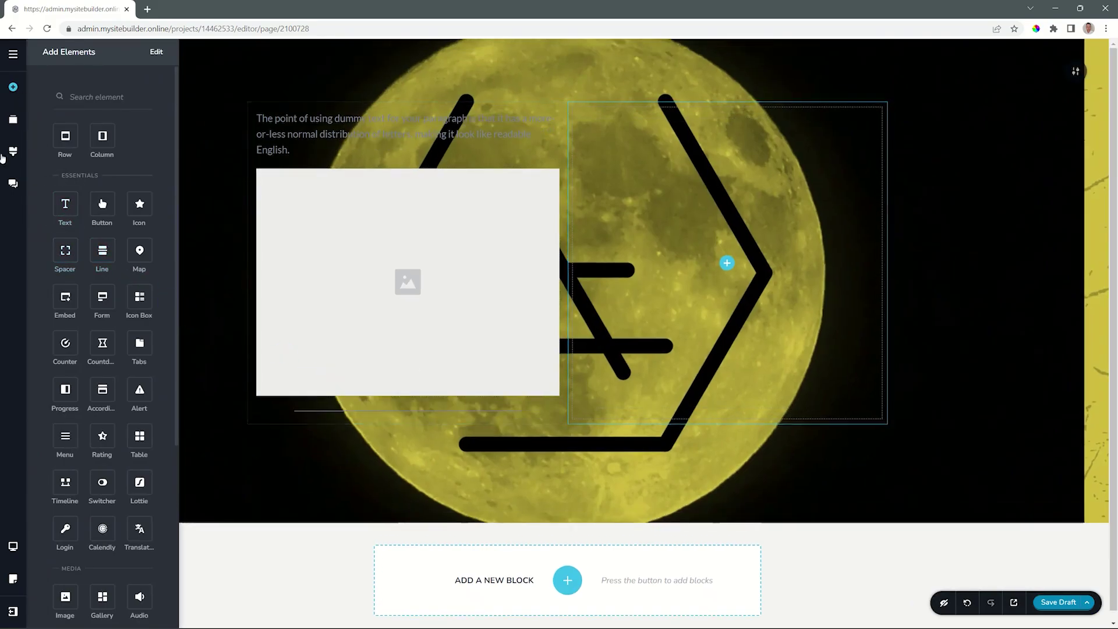
pyautogui.moveTo(140, 205)
pyautogui.mouseDown()
pyautogui.moveTo(273, 394)
pyautogui.moveTo(274, 413)
pyautogui.mouseUp()
pyautogui.click(1073, 80)
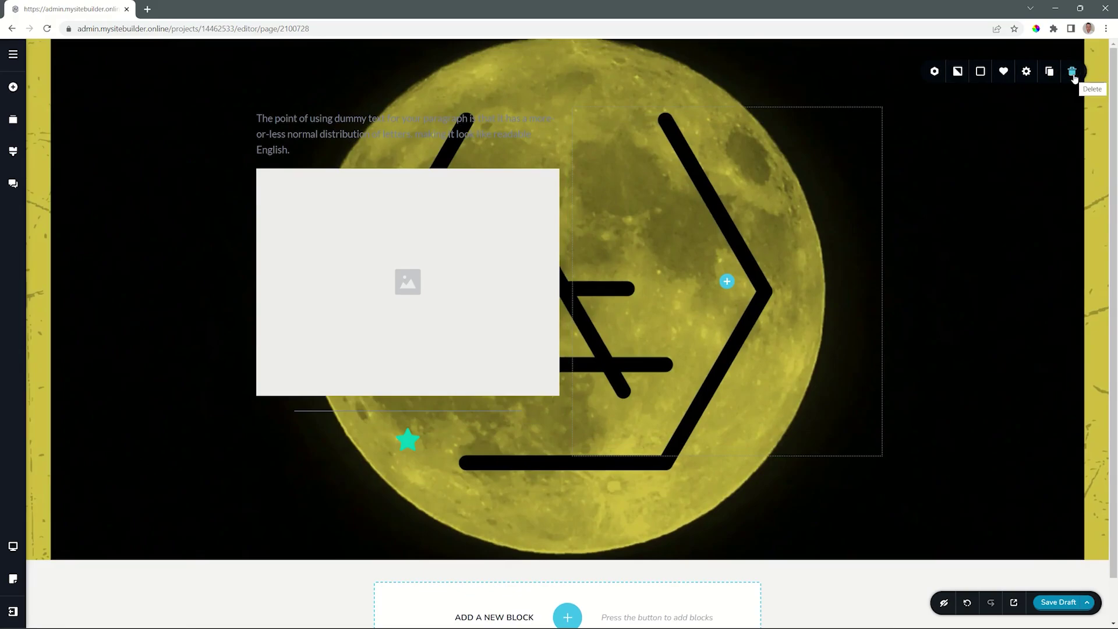
# - Add a slanted top divider to the block in white (#FFFFFF) with a height of about 68 px
pyautogui.moveTo(1076, 74)
pyautogui.click(1027, 72)
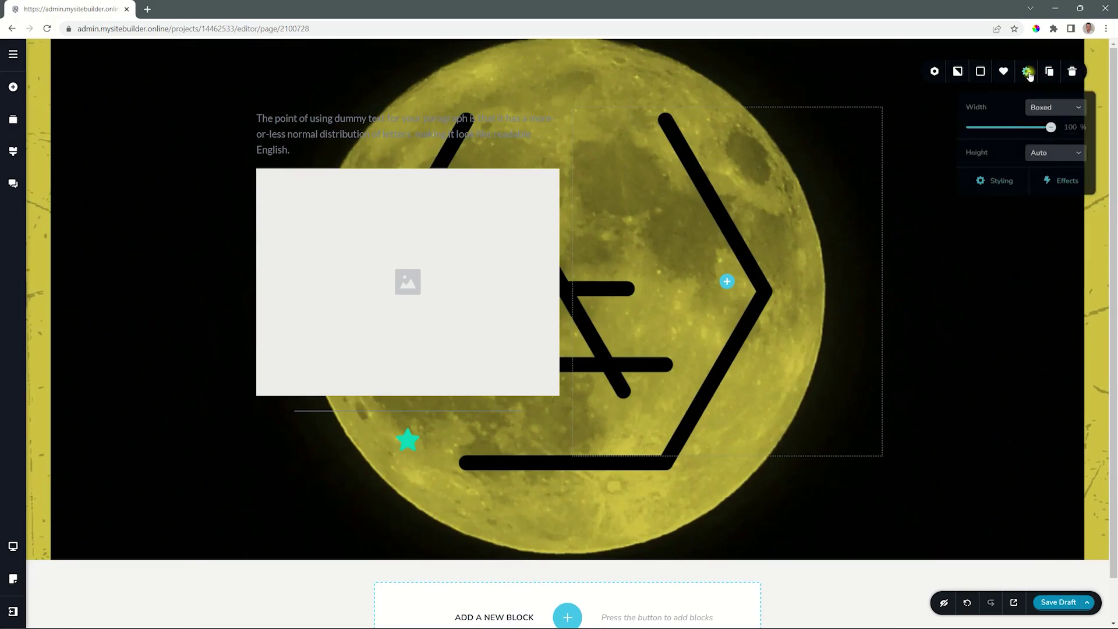
pyautogui.click(1002, 180)
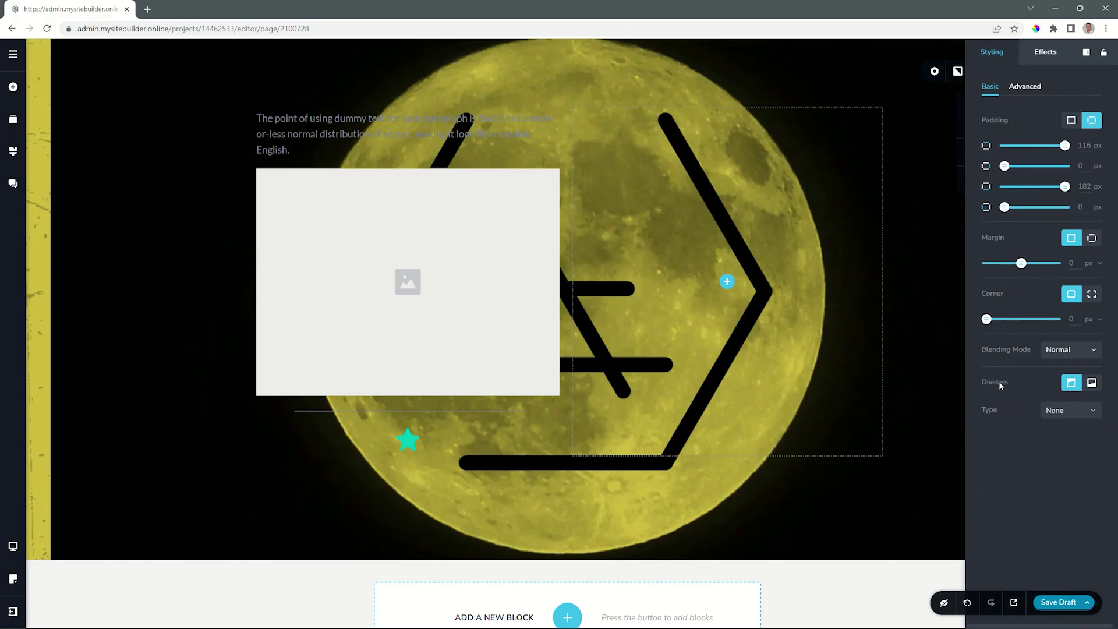
pyautogui.click(1059, 411)
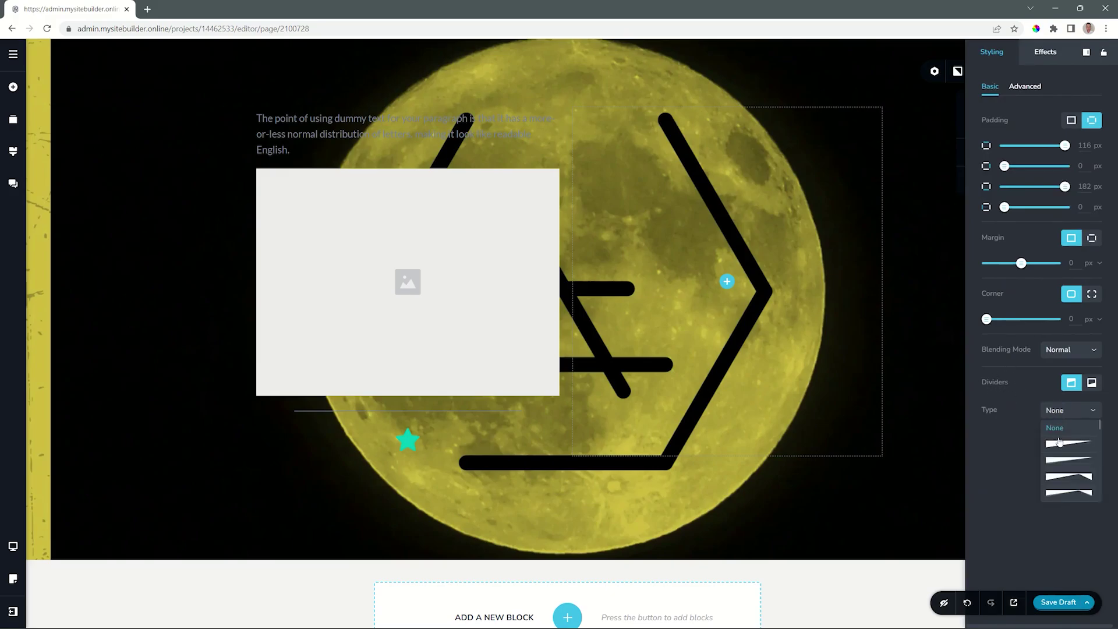
pyautogui.click(1058, 447)
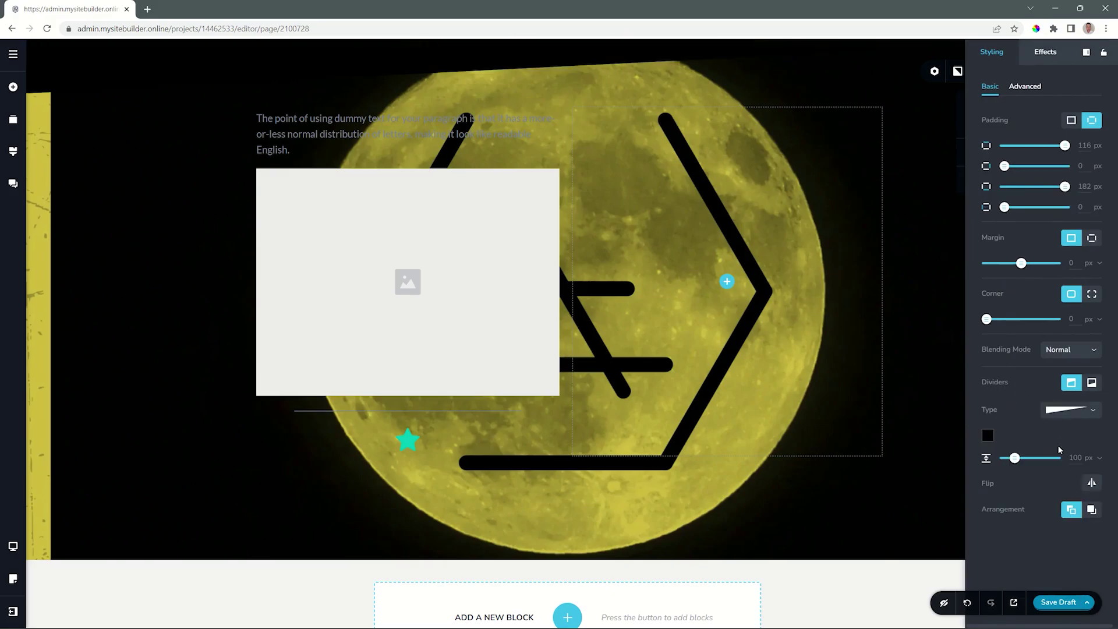
pyautogui.click(986, 435)
pyautogui.click(1058, 391)
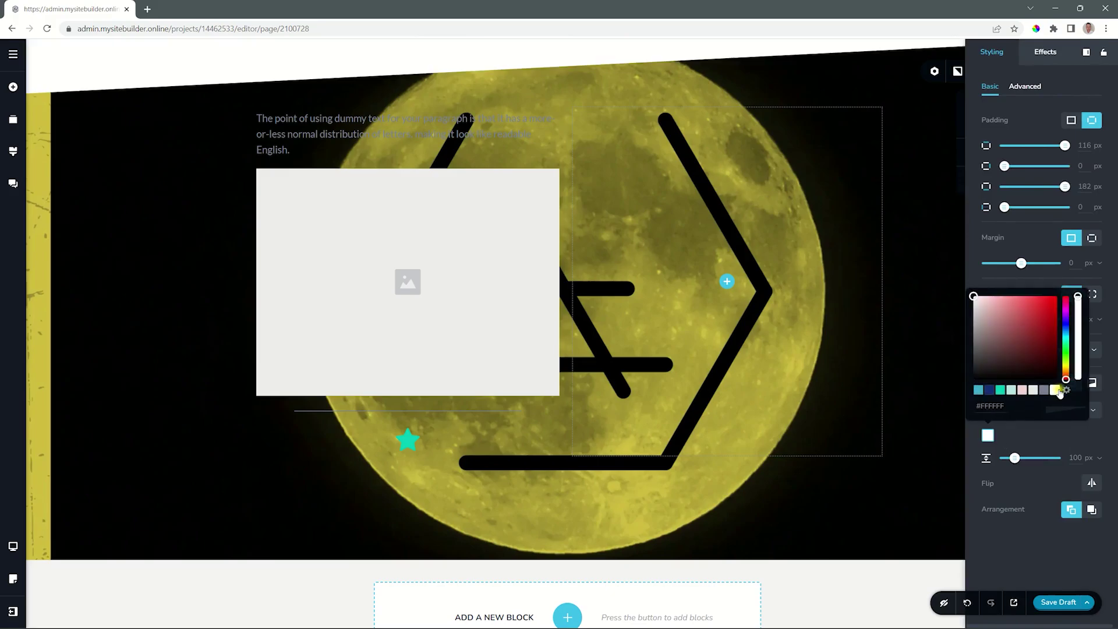
pyautogui.click(1020, 443)
pyautogui.moveTo(1015, 458)
pyautogui.mouseDown()
pyautogui.moveTo(1043, 458)
pyautogui.moveTo(1012, 458)
pyautogui.mouseUp()
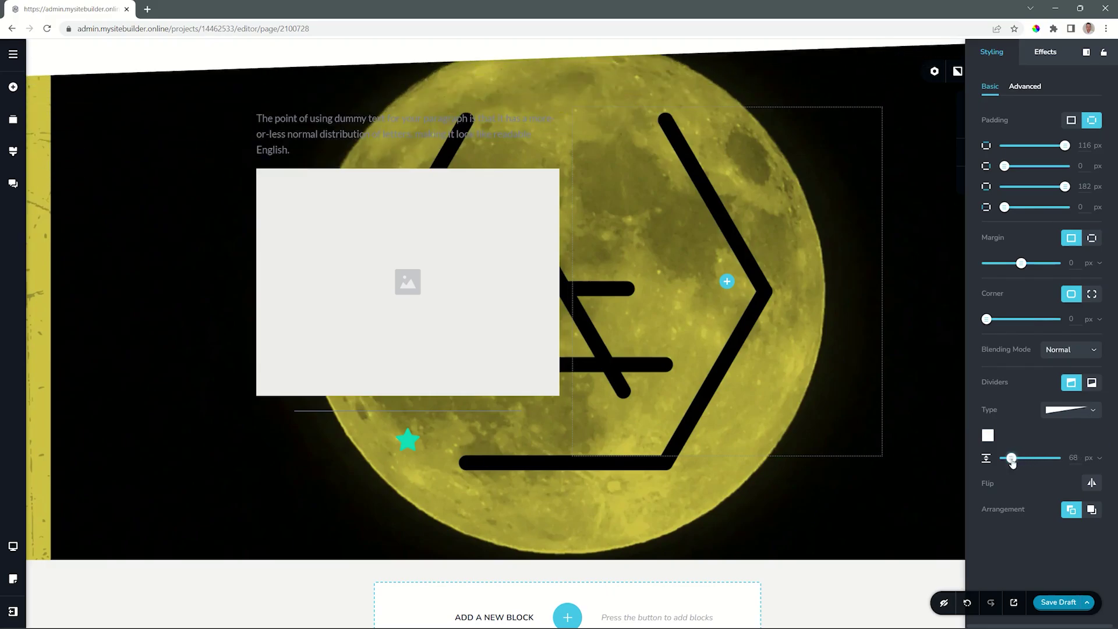
# - Try curved and layered wave shapes for the top divider, and settle on the uneven angular shape
pyautogui.click(1056, 413)
pyautogui.click(1056, 460)
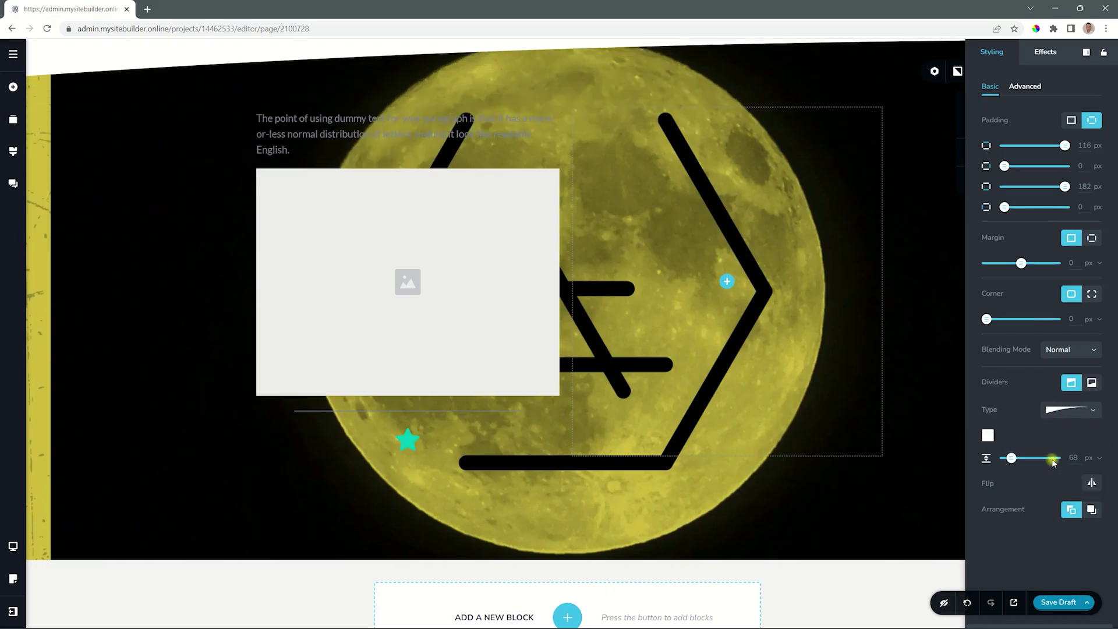
pyautogui.click(1058, 417)
pyautogui.click(1063, 463)
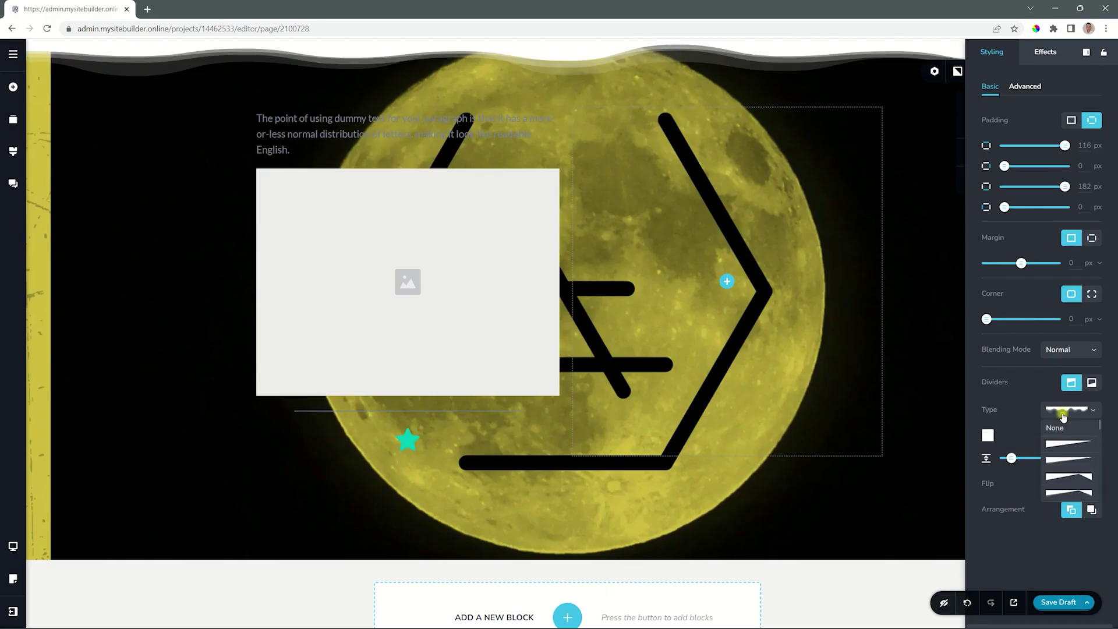
pyautogui.click(1063, 410)
pyautogui.scroll(-2, 1063, 457)
pyautogui.click(1063, 461)
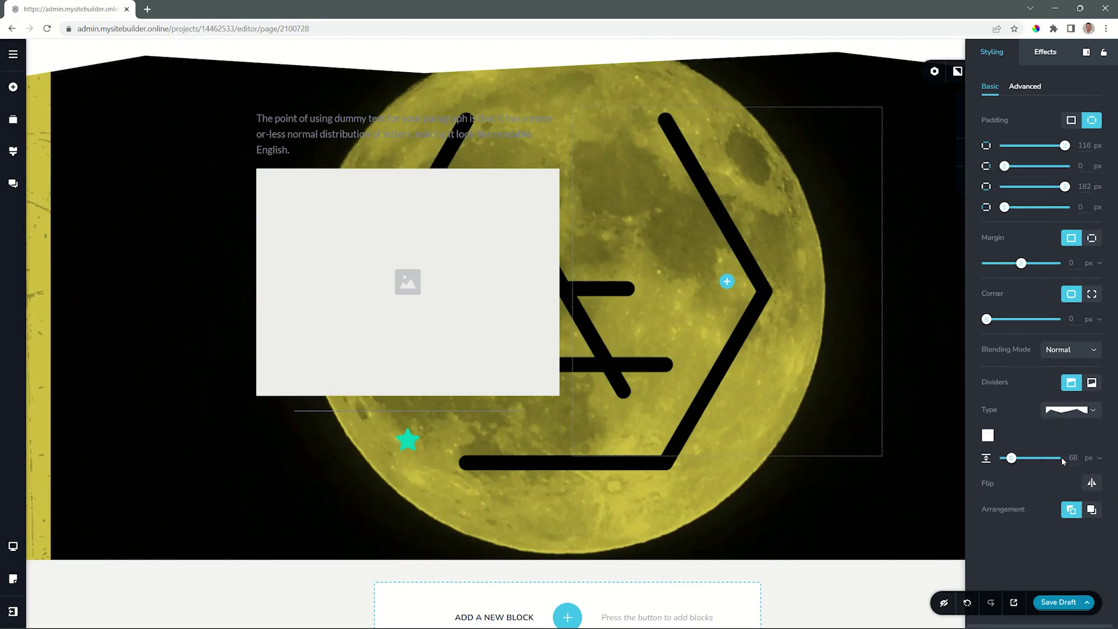
# - Add a smooth wavy bottom divider to the block and color it white (#FFFFFF)
pyautogui.click(1093, 382)
pyautogui.click(1070, 411)
pyautogui.scroll(-2, 1069, 462)
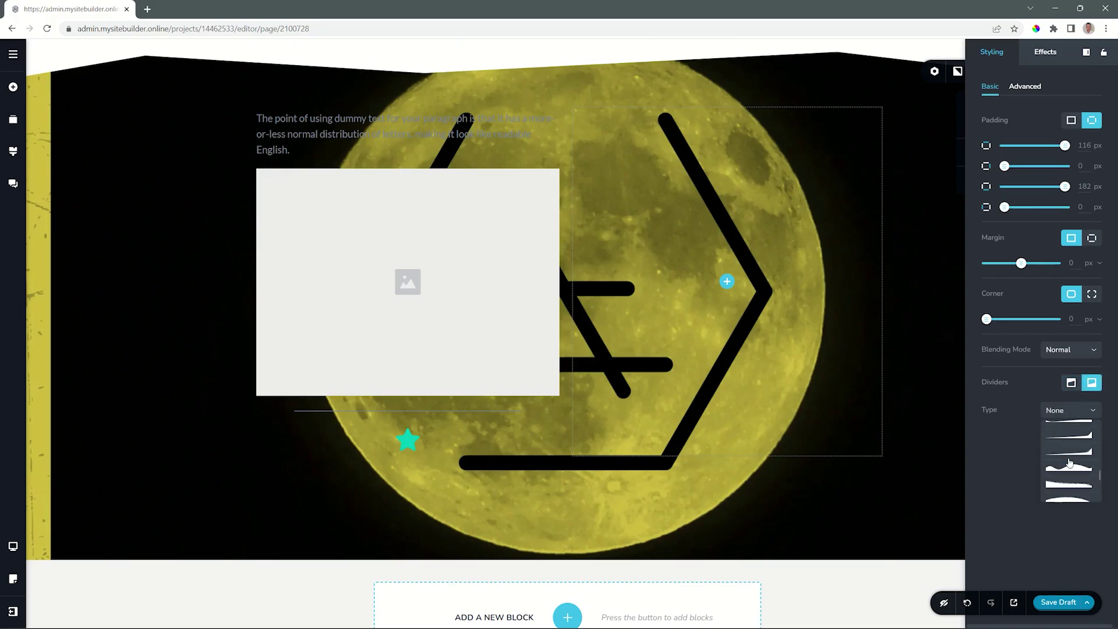
pyautogui.click(1066, 466)
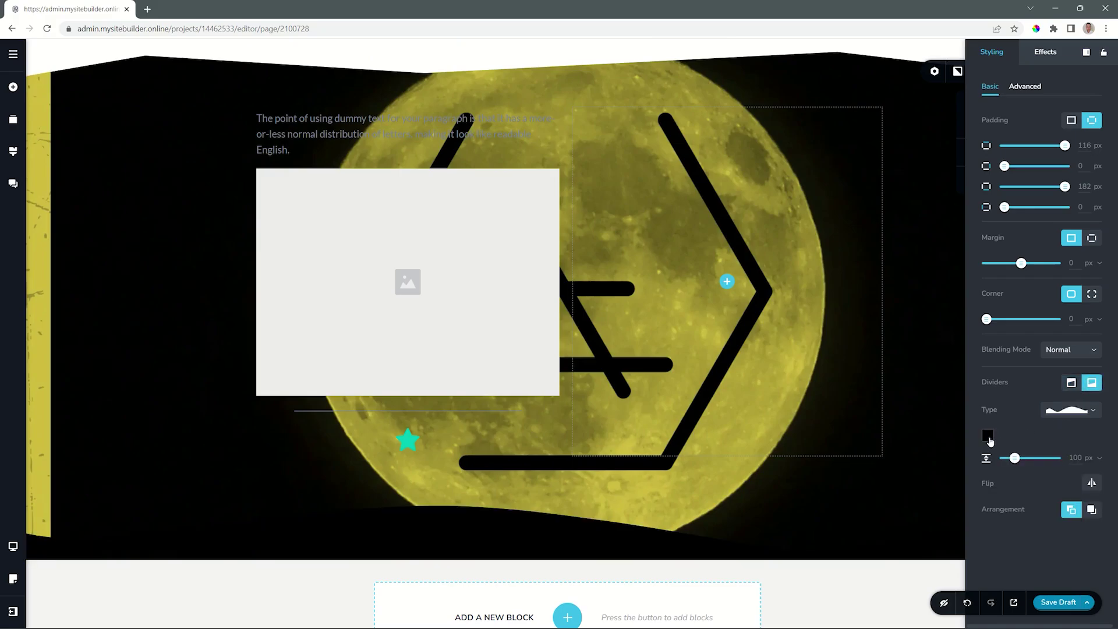
pyautogui.click(988, 437)
pyautogui.click(1055, 390)
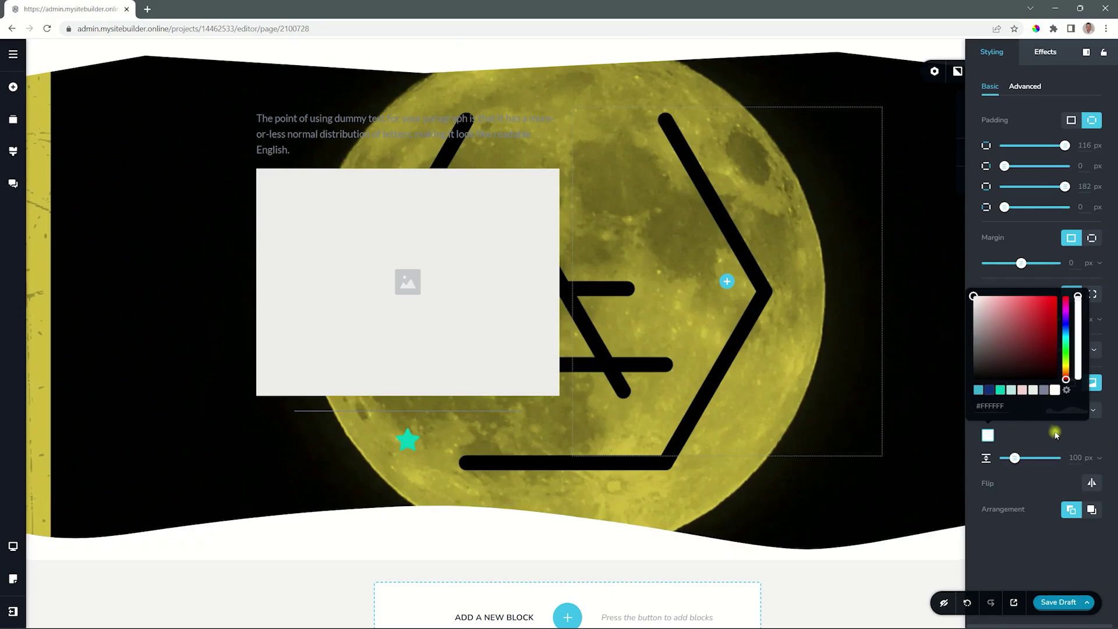
pyautogui.click(1053, 437)
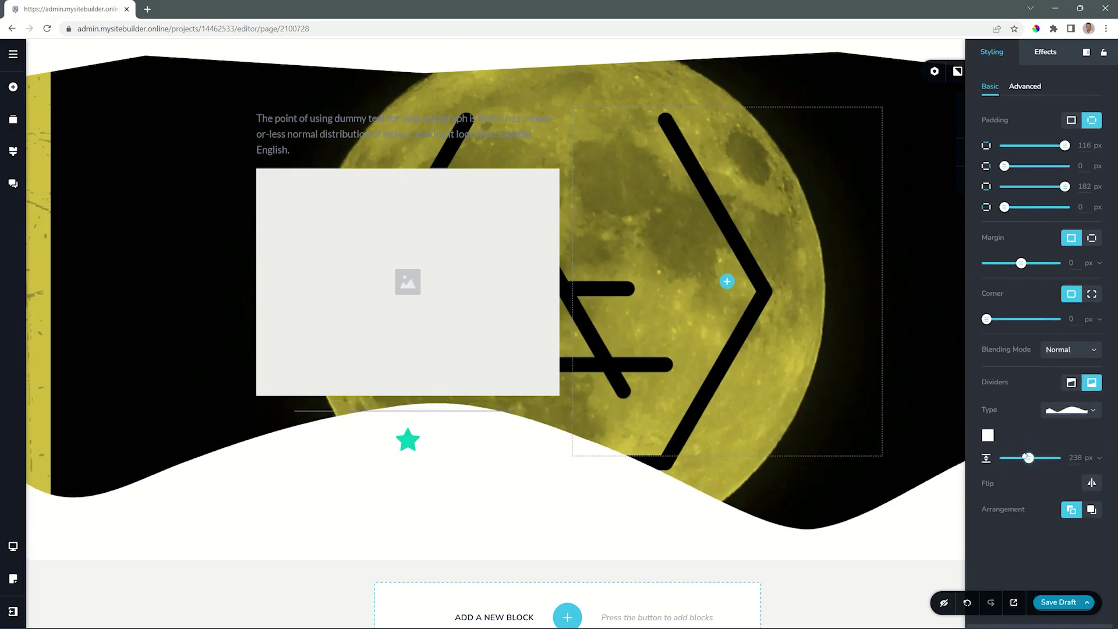